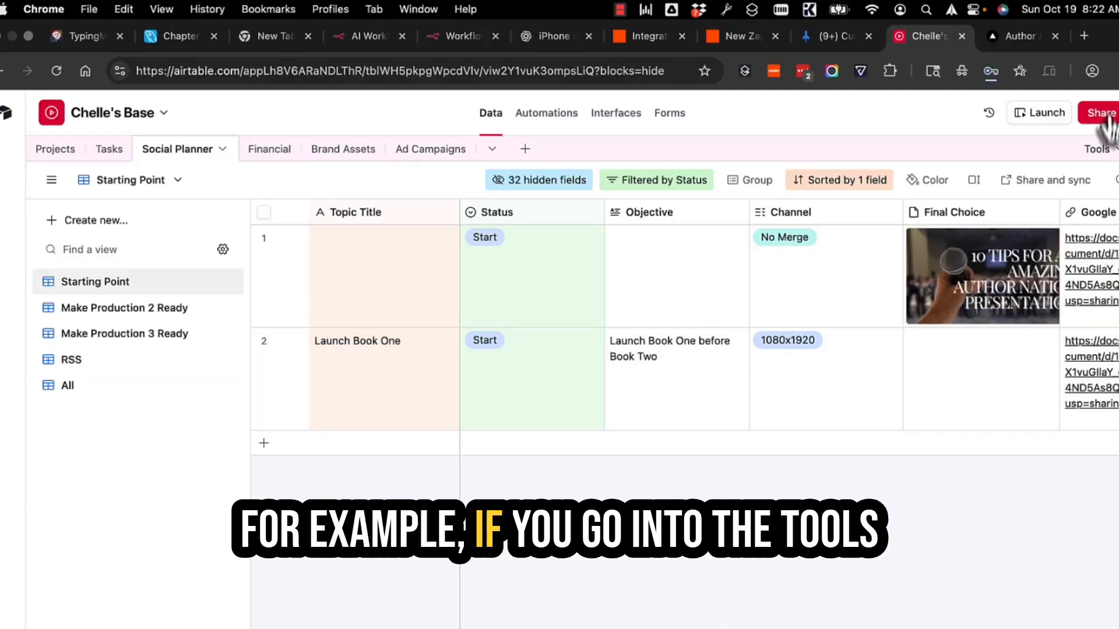
# Open the extensions panel and browse and search the extension marketplace
pyautogui.click(1102, 151)
pyautogui.click(924, 219)
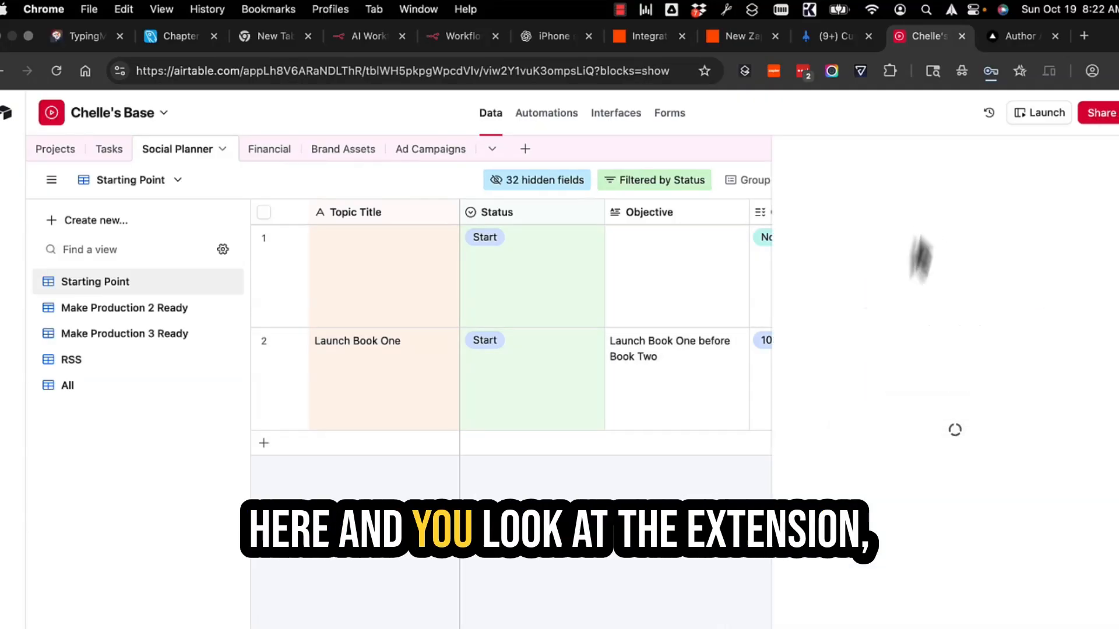
pyautogui.click(941, 580)
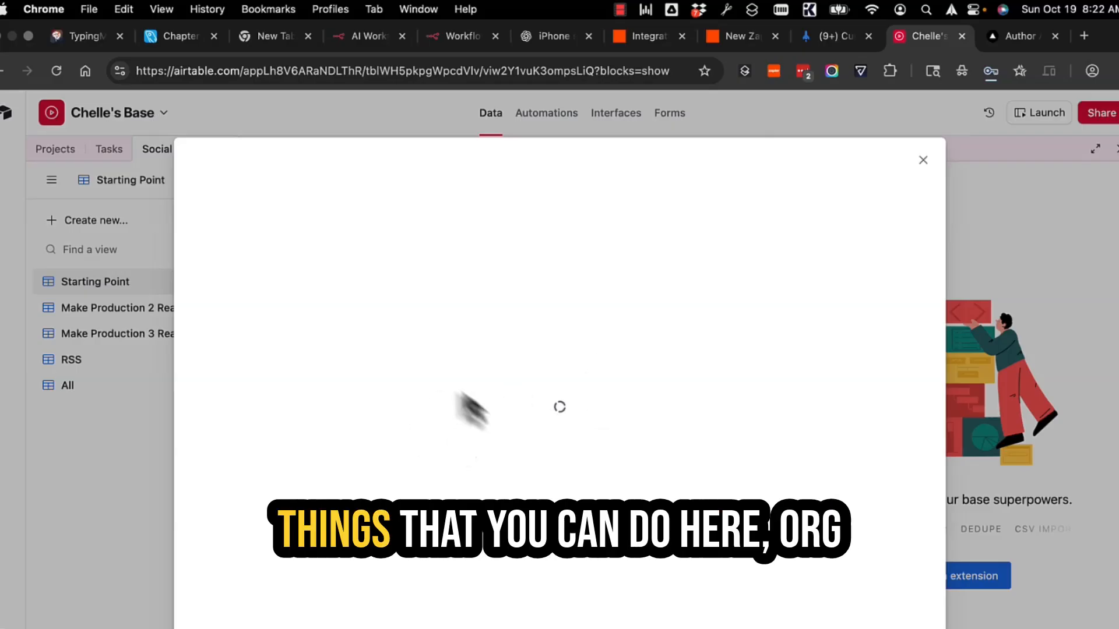
pyautogui.scroll(-5, 344, 472)
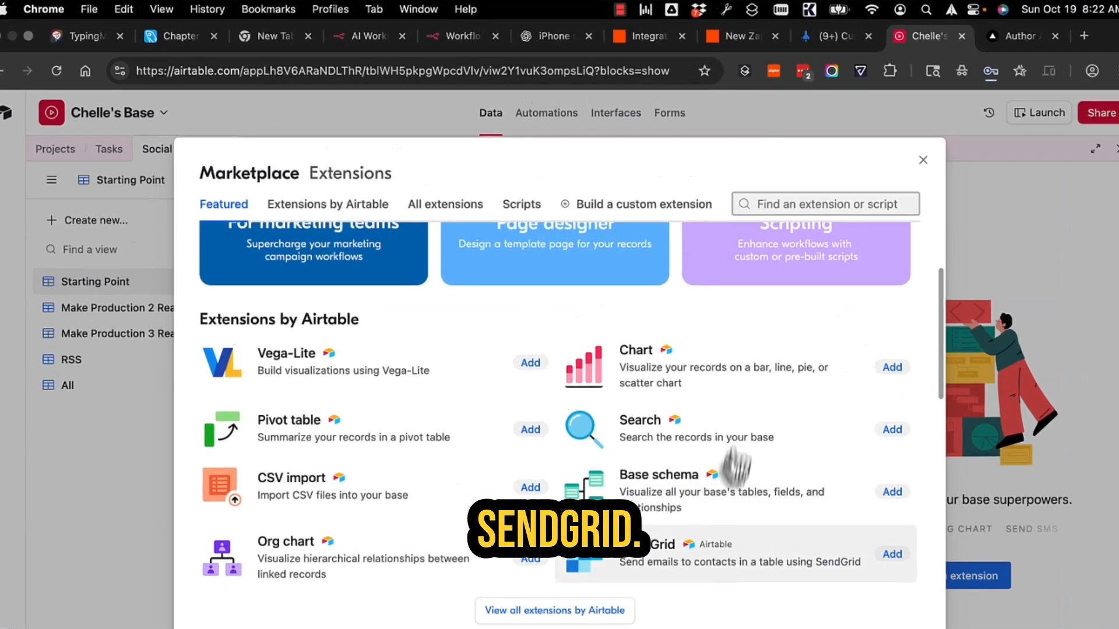
pyautogui.click(865, 172)
# Close the marketplace and extensions panel, then switch to the Projects table
pyautogui.click(923, 159)
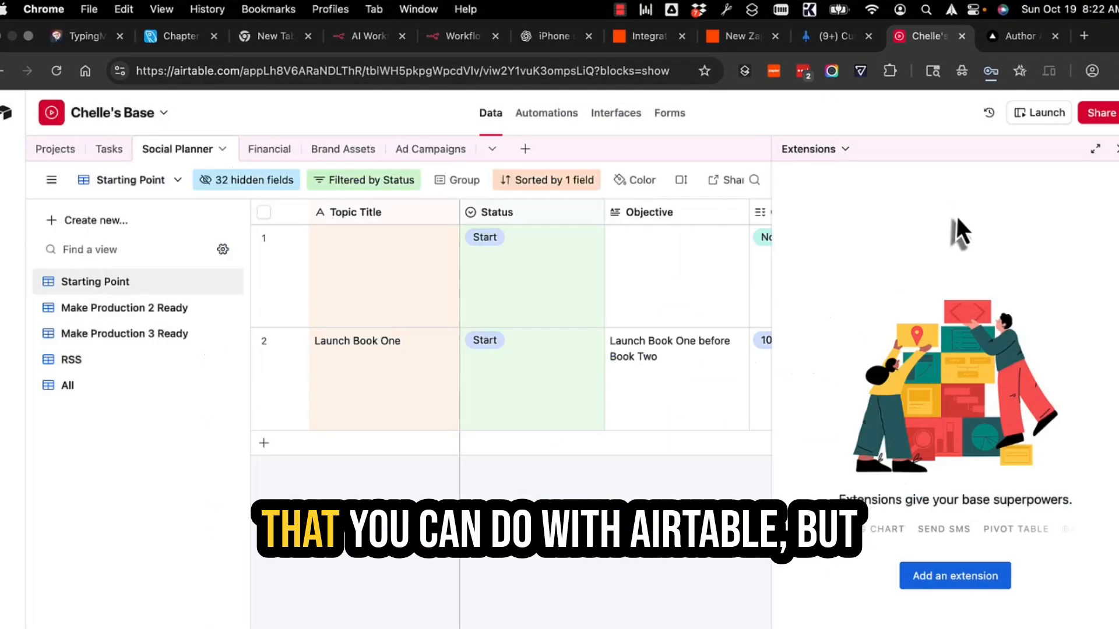
pyautogui.click(1118, 149)
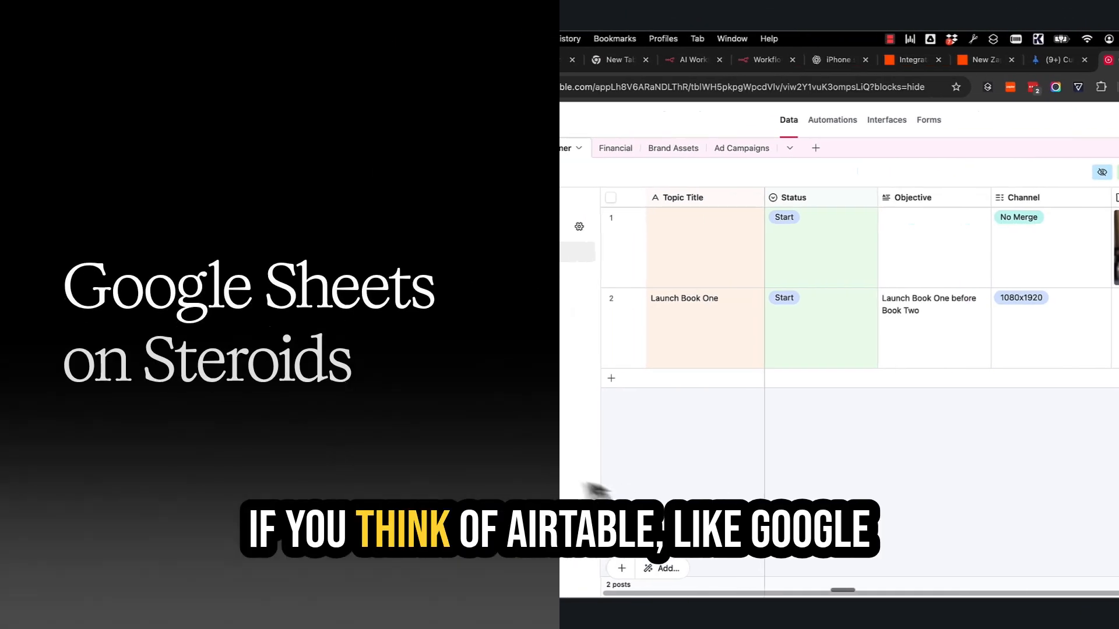
pyautogui.click(457, 148)
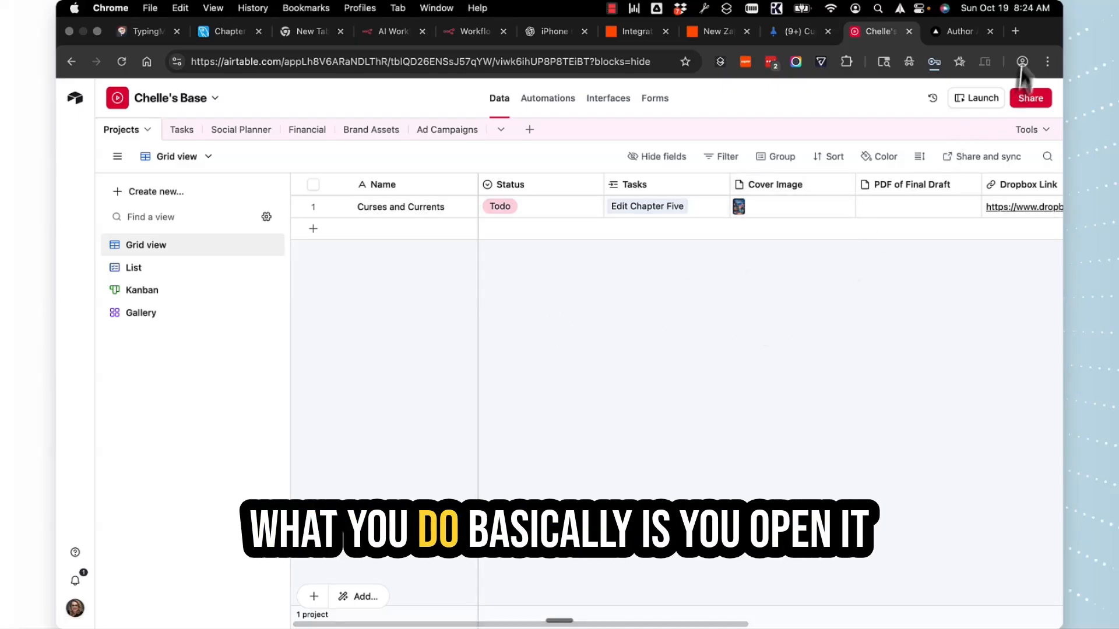
# Load the pasted shared base link in a new browser tab
pyautogui.click(1015, 31)
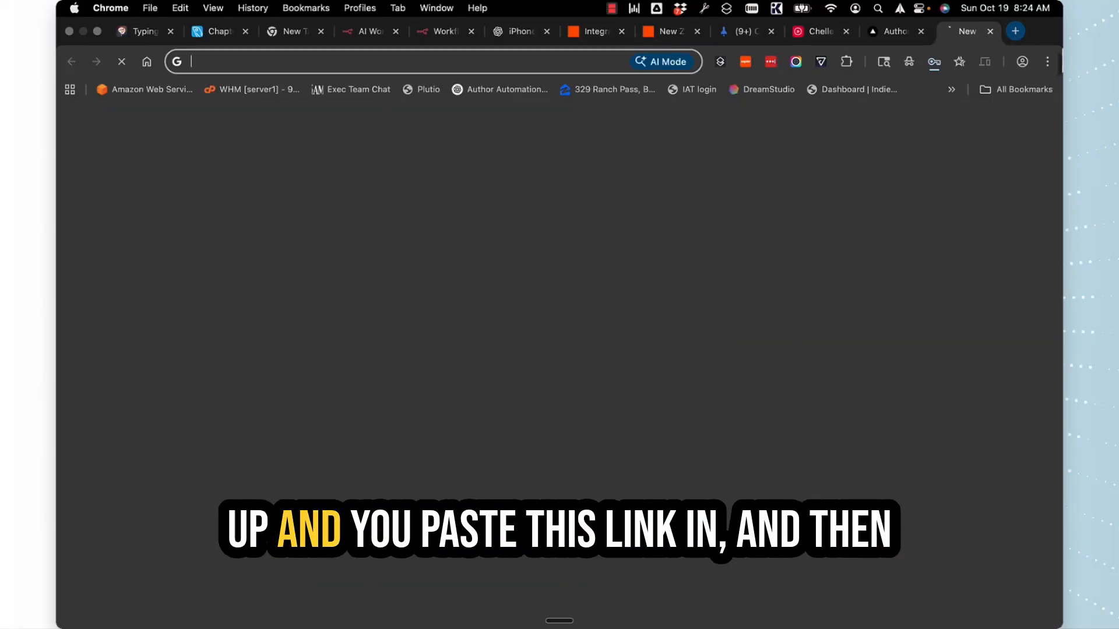
pyautogui.press('Return')
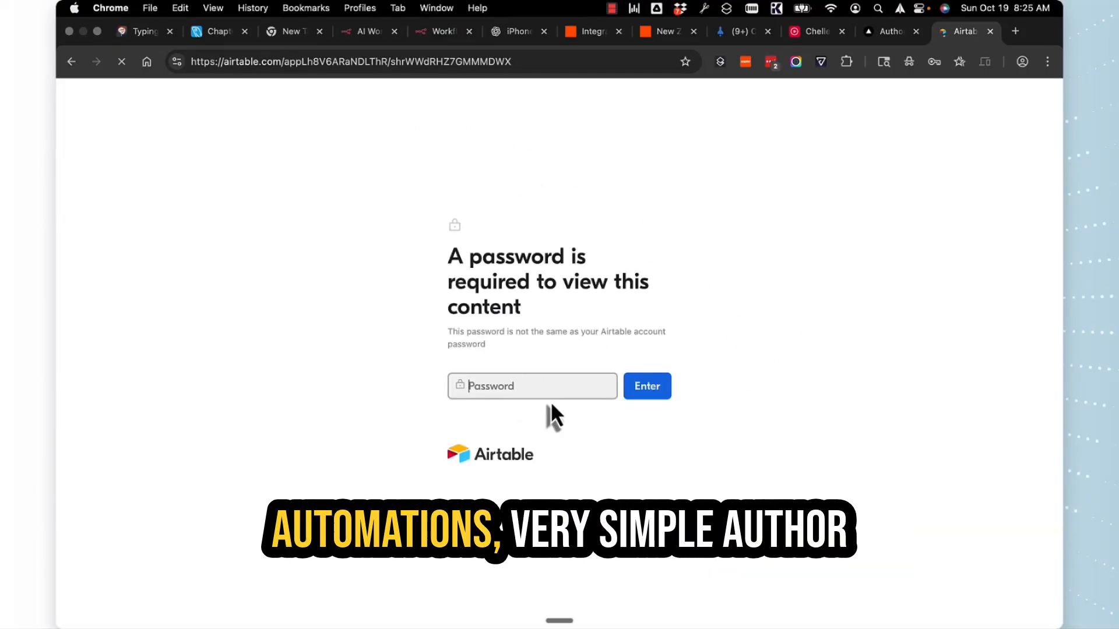
# Enter the view password to unlock the shared view and dismiss the password manager prompt
pyautogui.press('super+v')
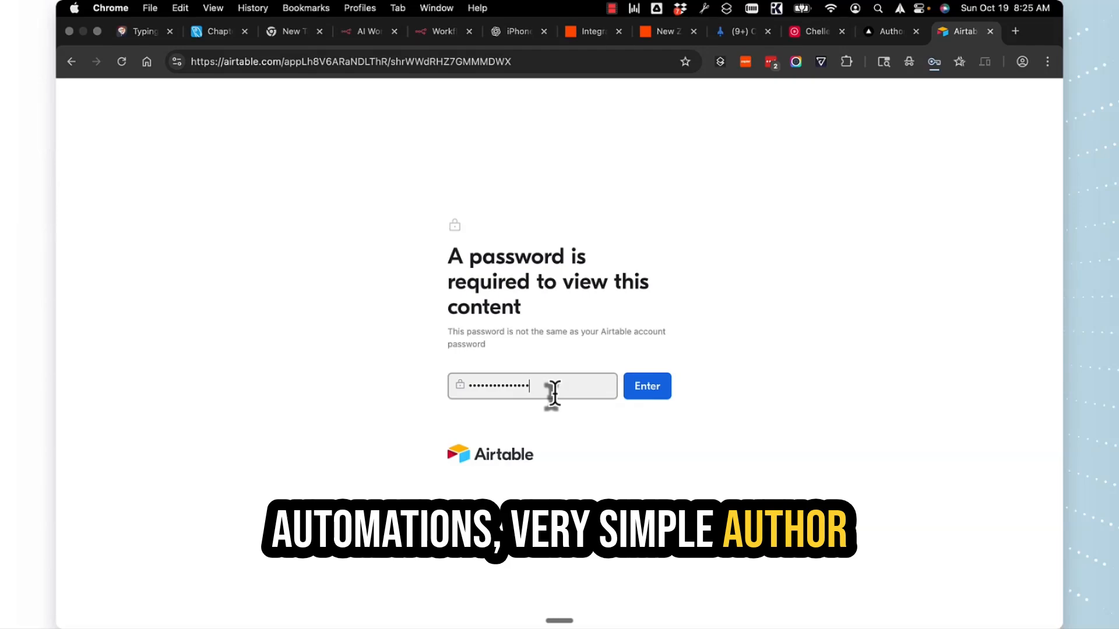
pyautogui.write('ons')
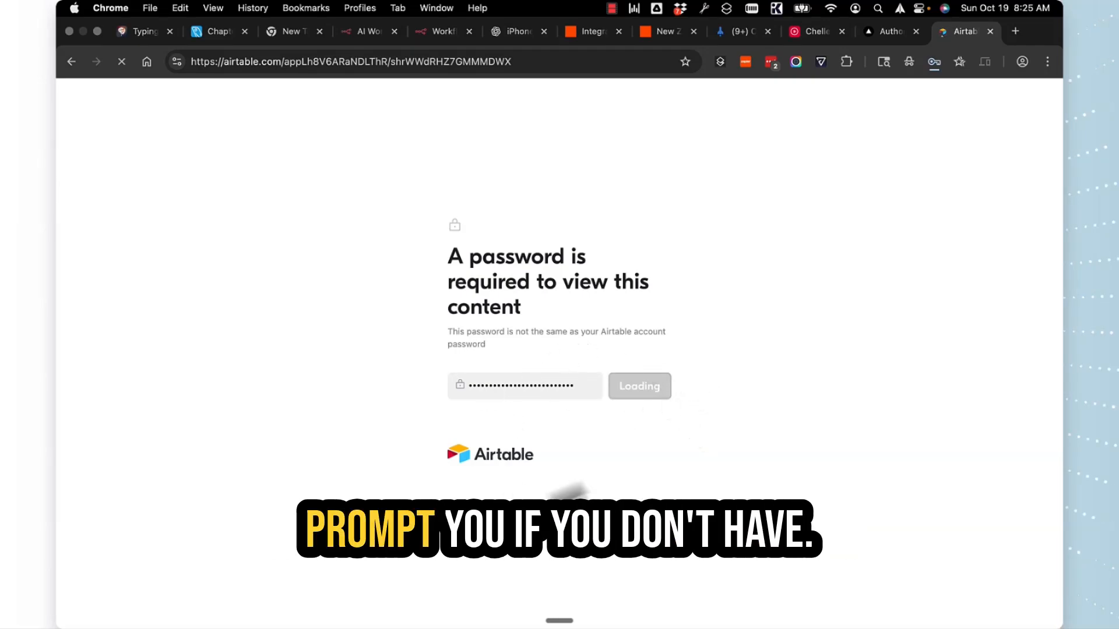
pyautogui.write('•••')
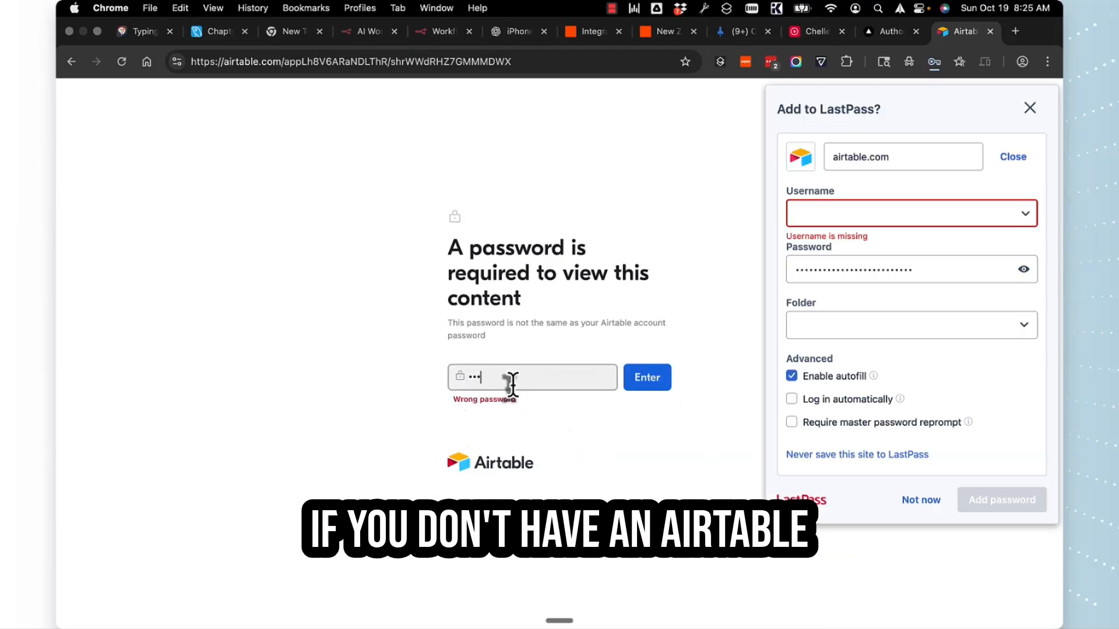
pyautogui.click(511, 384)
pyautogui.write('•••')
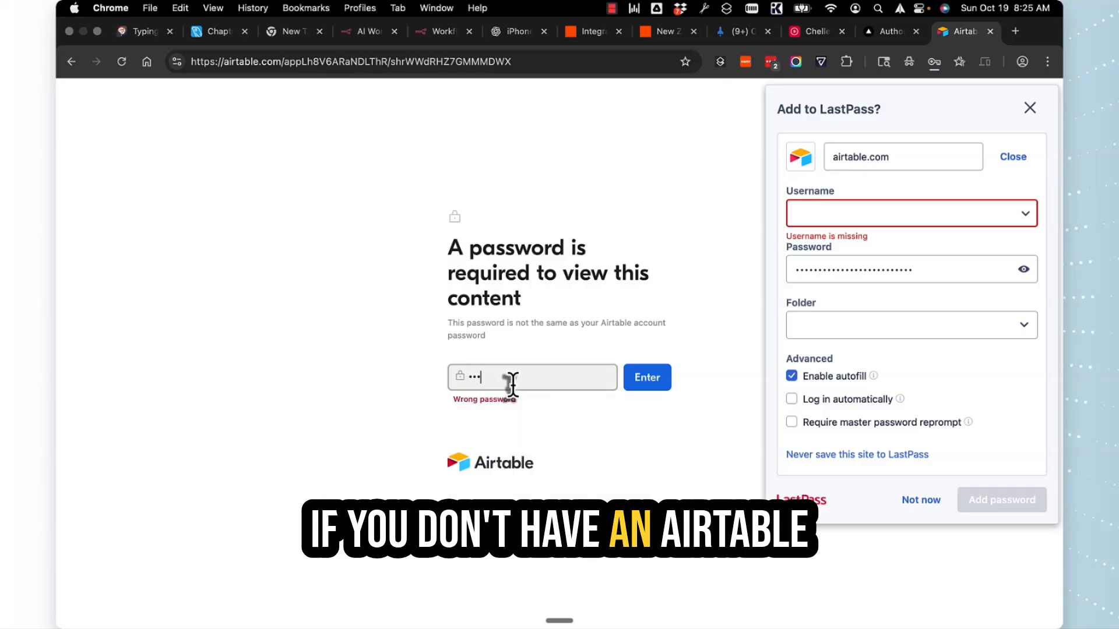
pyautogui.write('•••')
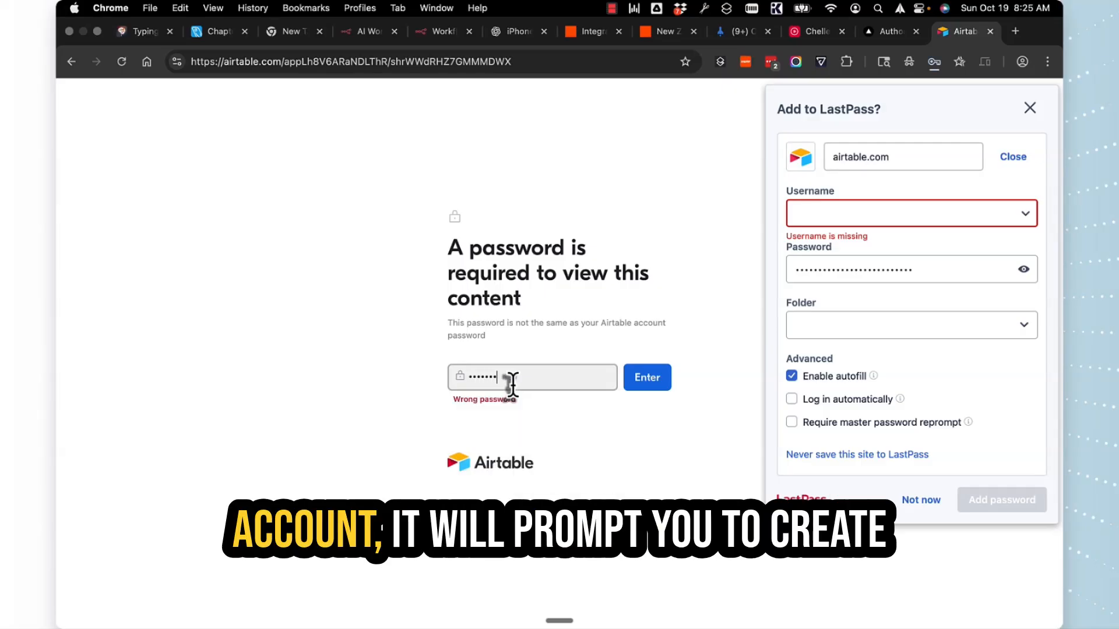
pyautogui.write('•')
pyautogui.press('Return')
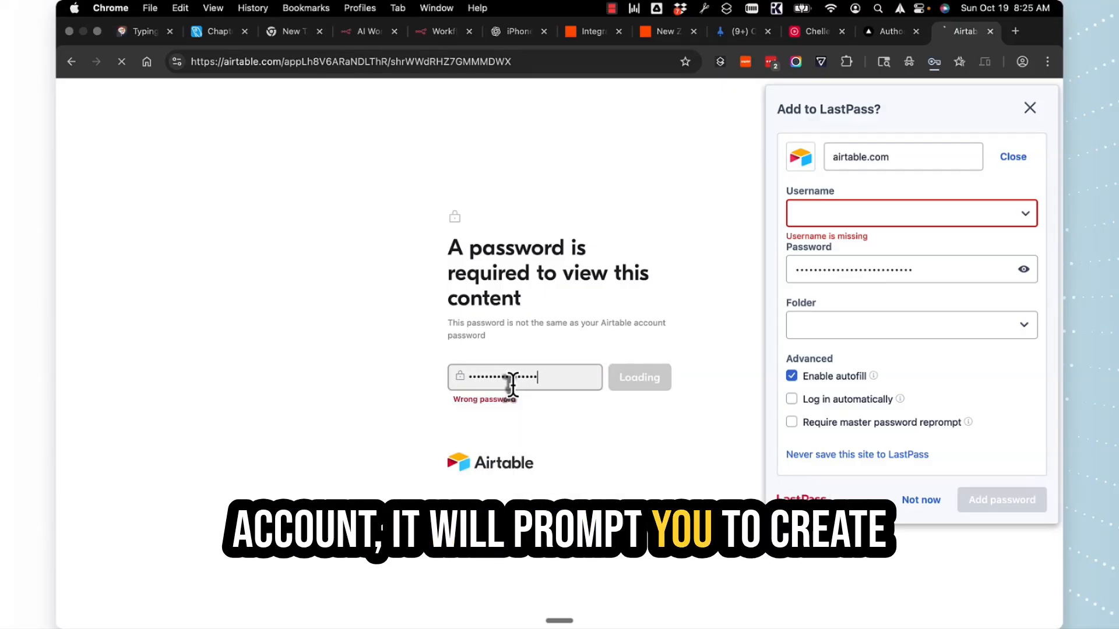
pyautogui.click(1027, 109)
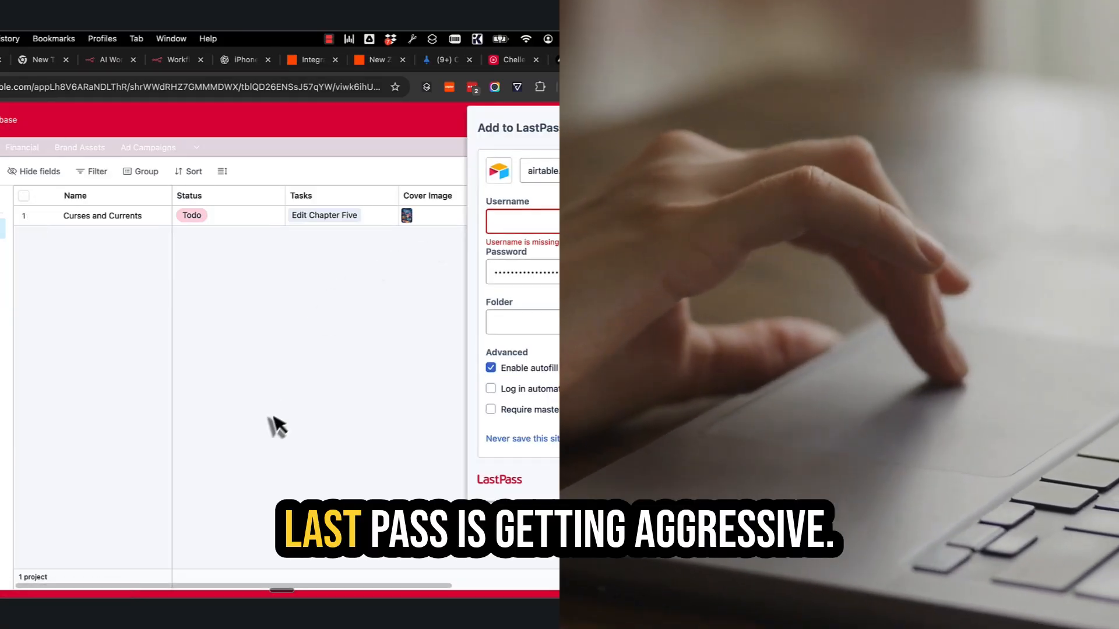
pyautogui.click(3, 130)
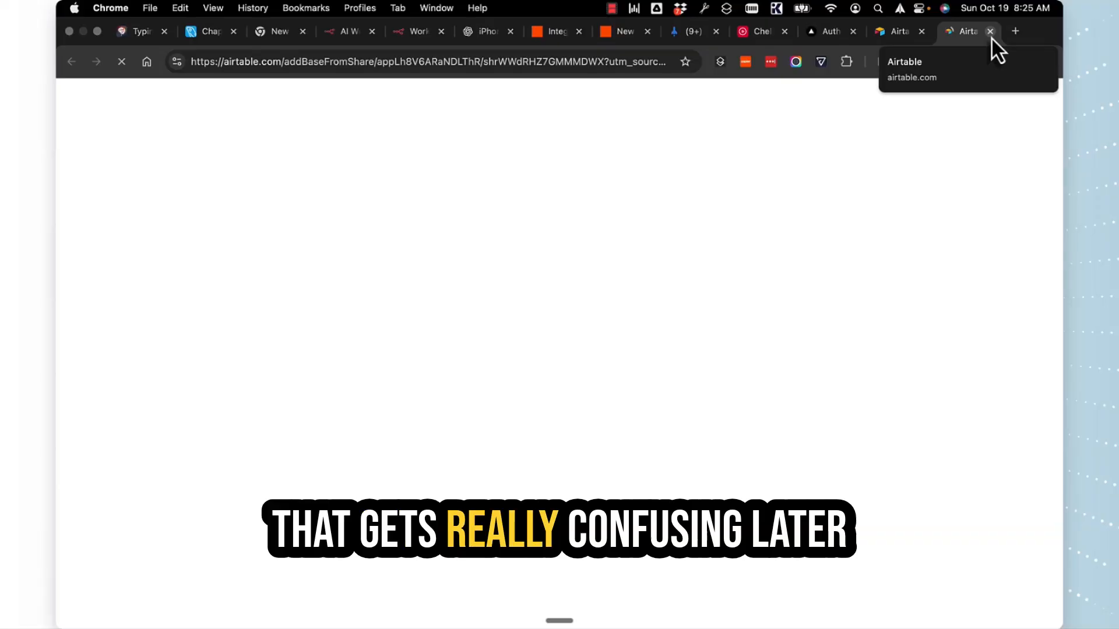
pyautogui.click(991, 37)
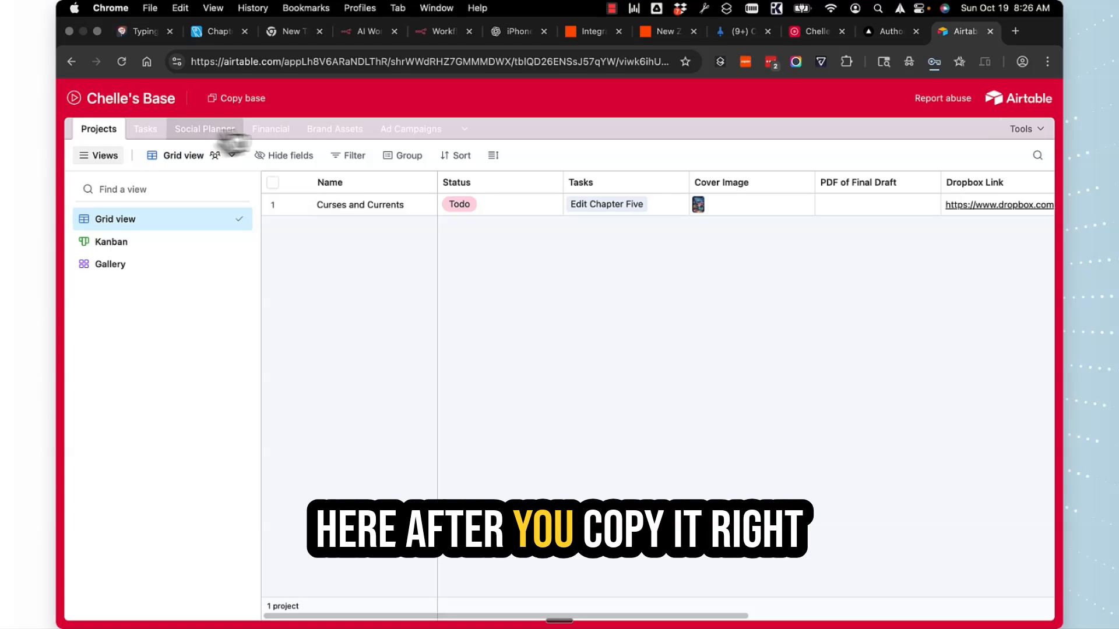
# Go back to Chelle's Base, confirm its name in the details panel, then close the panel
pyautogui.click(813, 32)
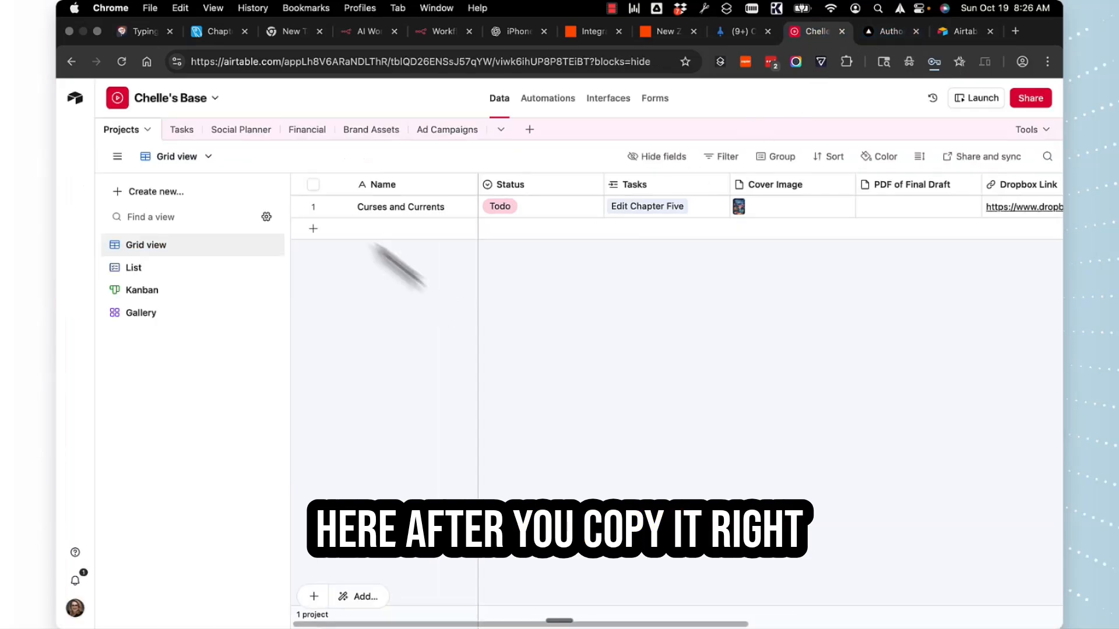
pyautogui.click(214, 99)
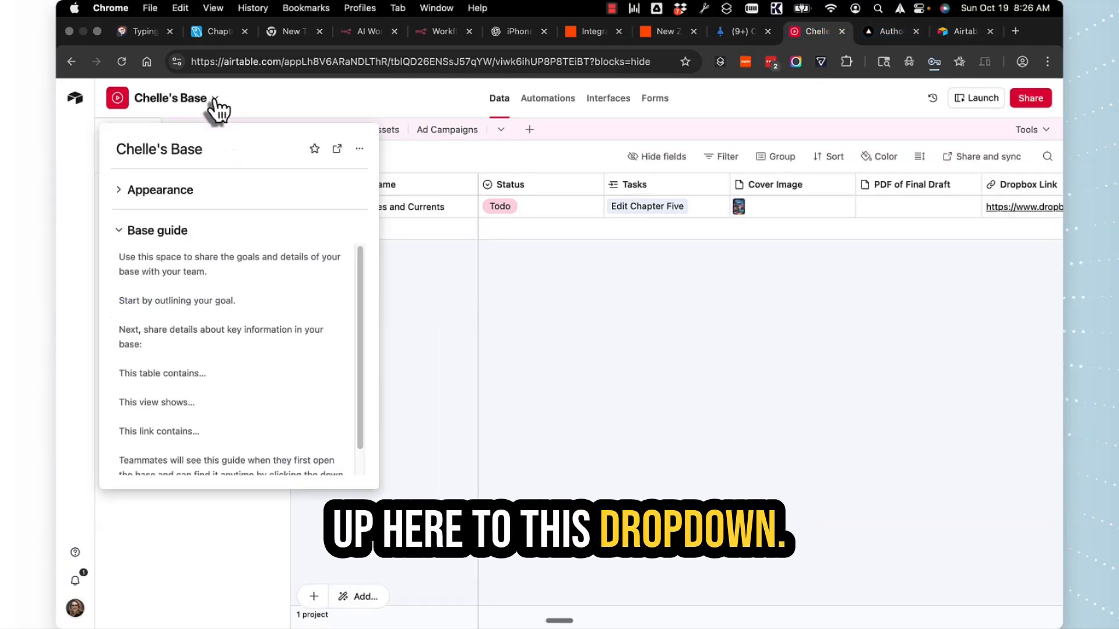
pyautogui.click(214, 100)
pyautogui.click(214, 100)
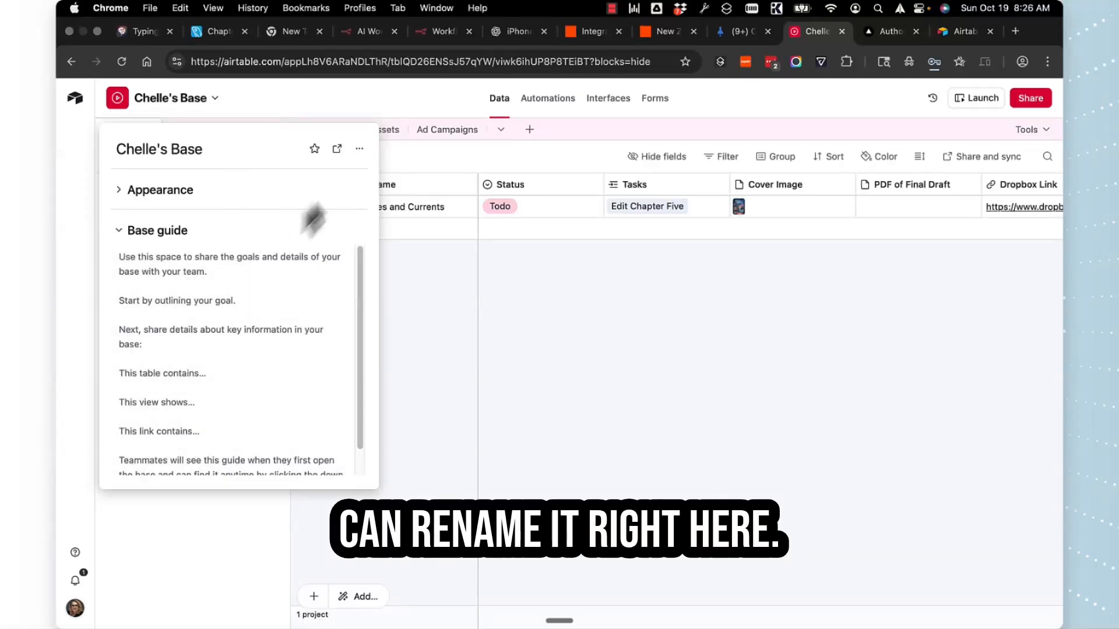
pyautogui.click(215, 153)
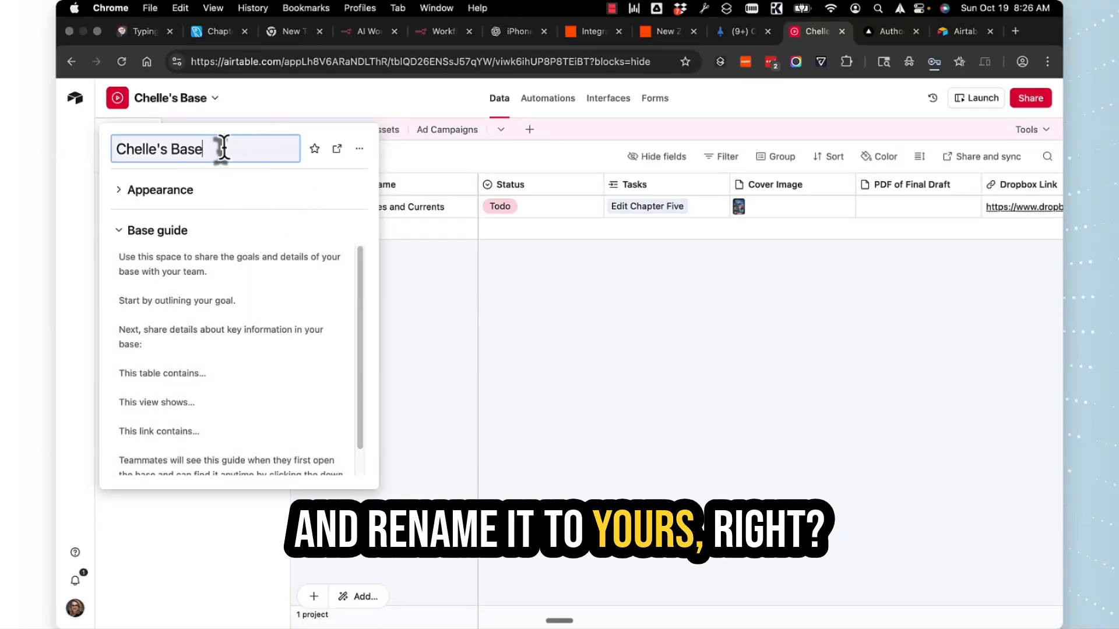
pyautogui.press('Return')
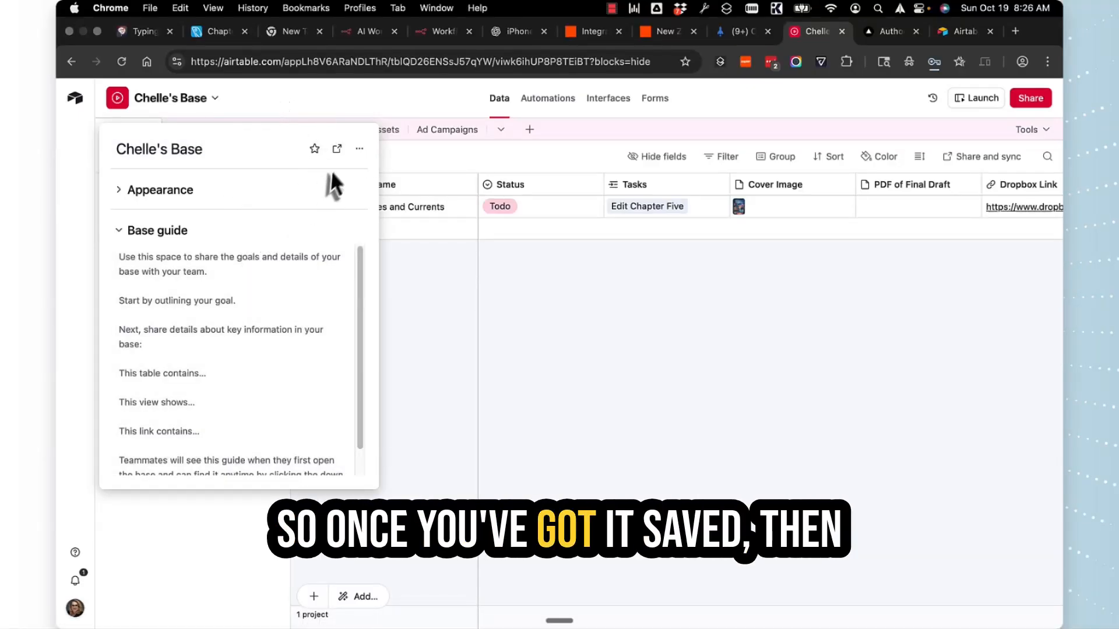
pyautogui.click(519, 418)
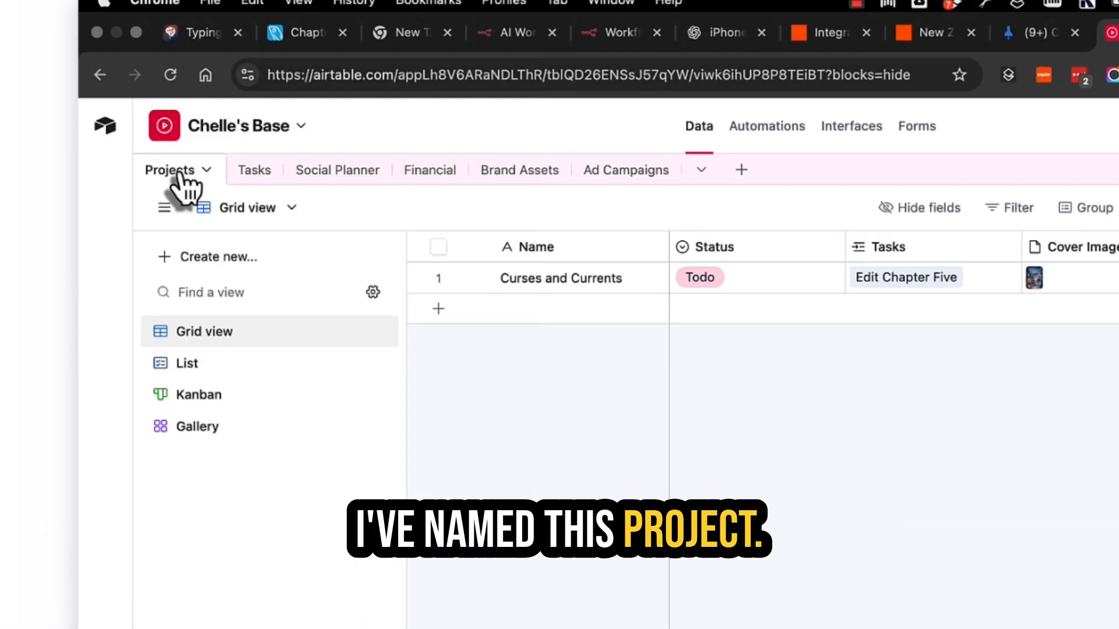
pyautogui.click(244, 182)
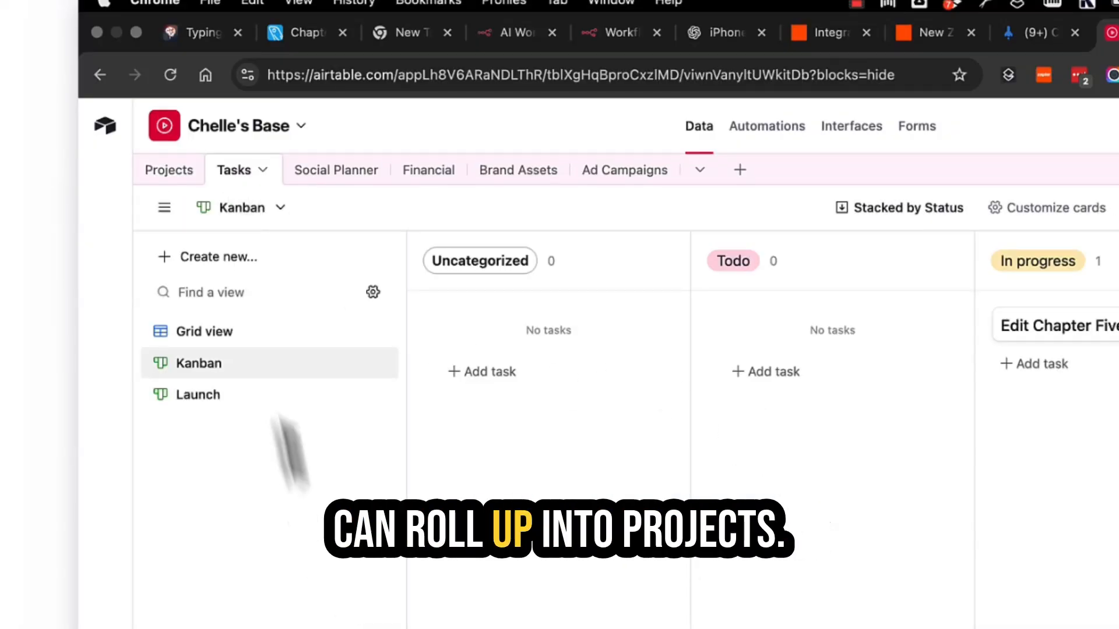
pyautogui.click(155, 170)
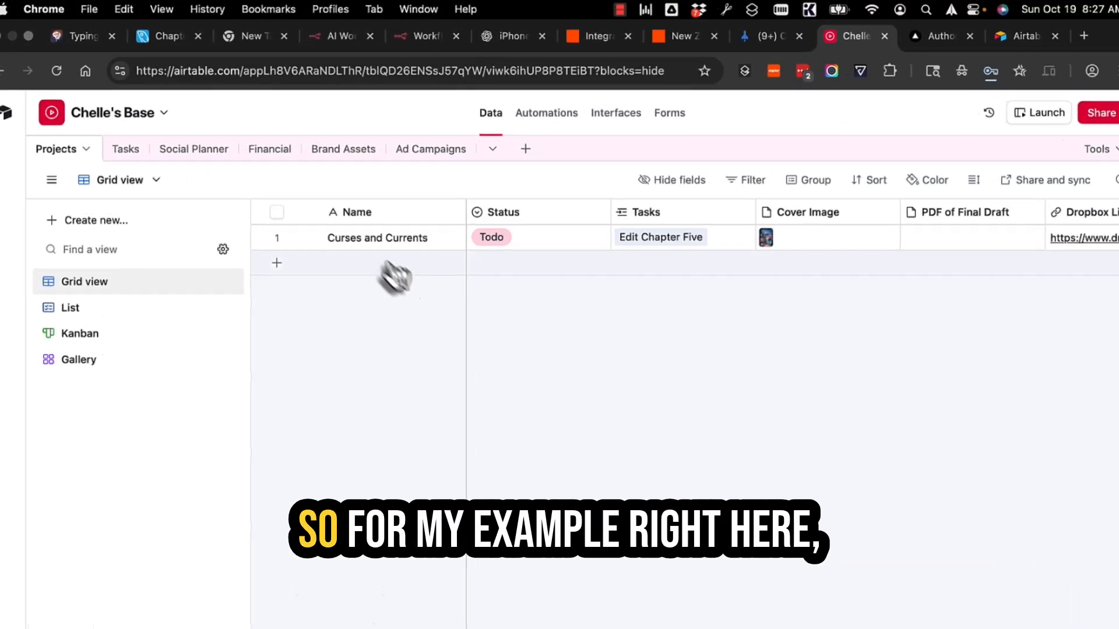
# Expand the Curses and Currents record and scroll through its fields
pyautogui.click(304, 239)
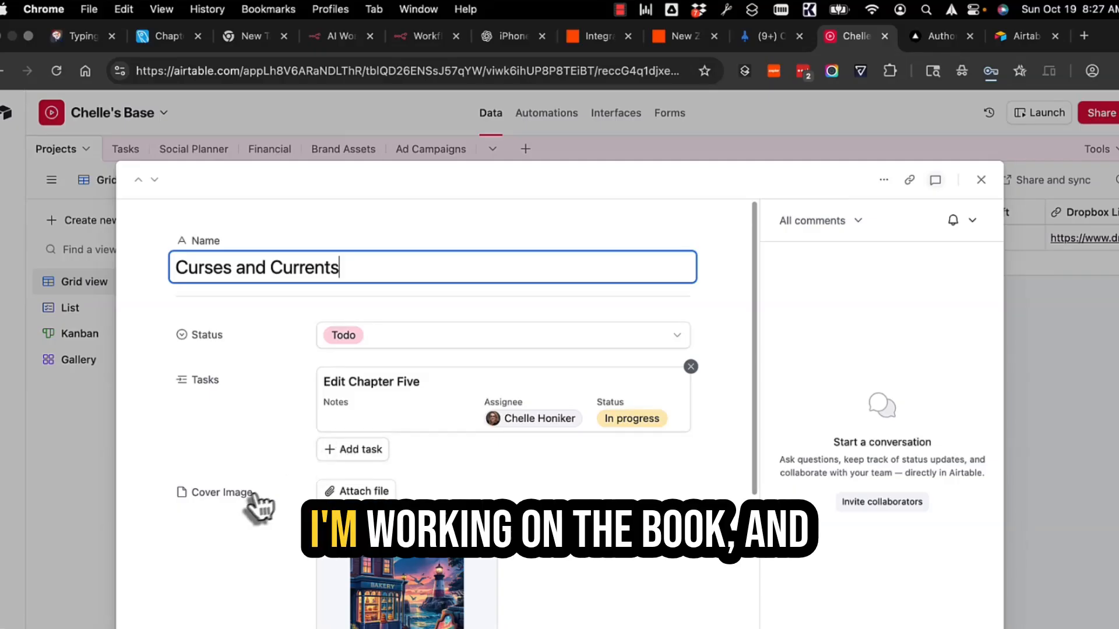
pyautogui.scroll(-5, 244, 500)
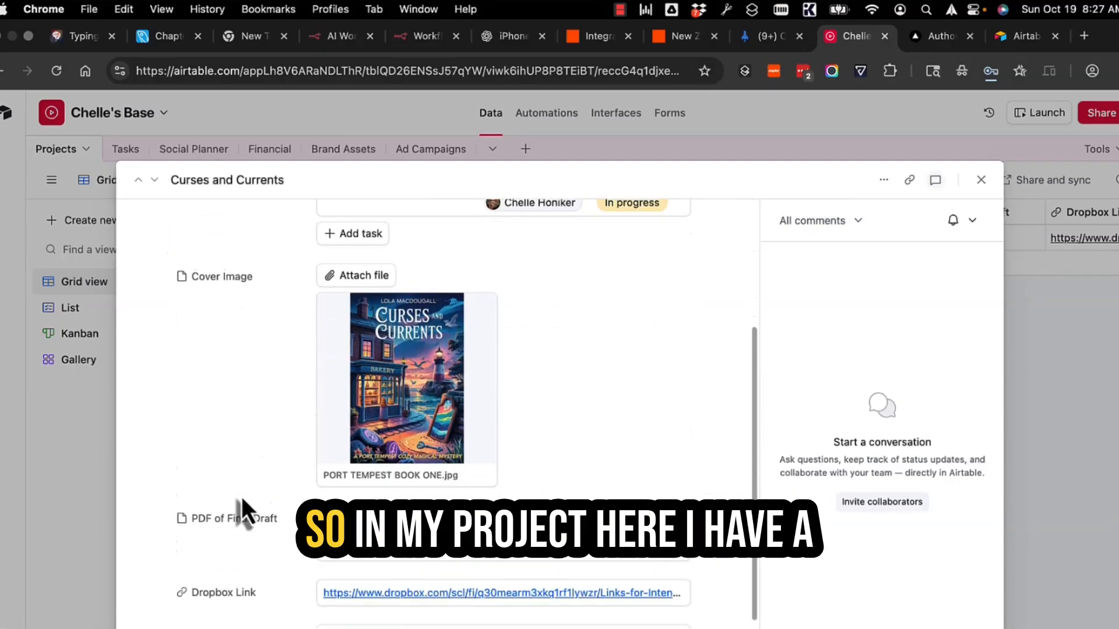
pyautogui.scroll(5, 229, 327)
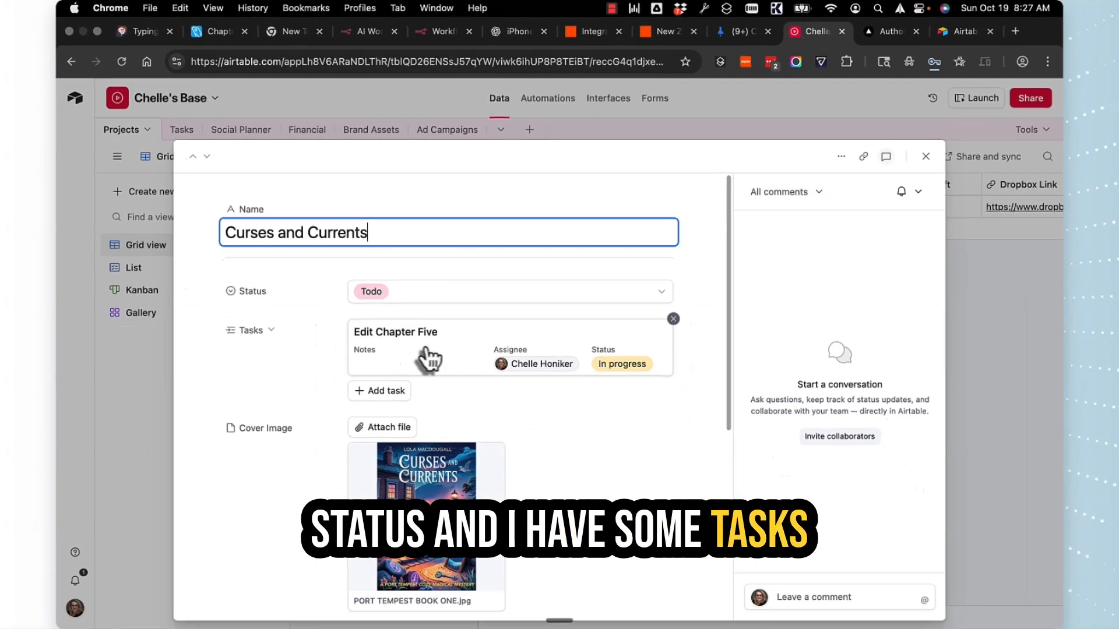
pyautogui.scroll(-1, 316, 429)
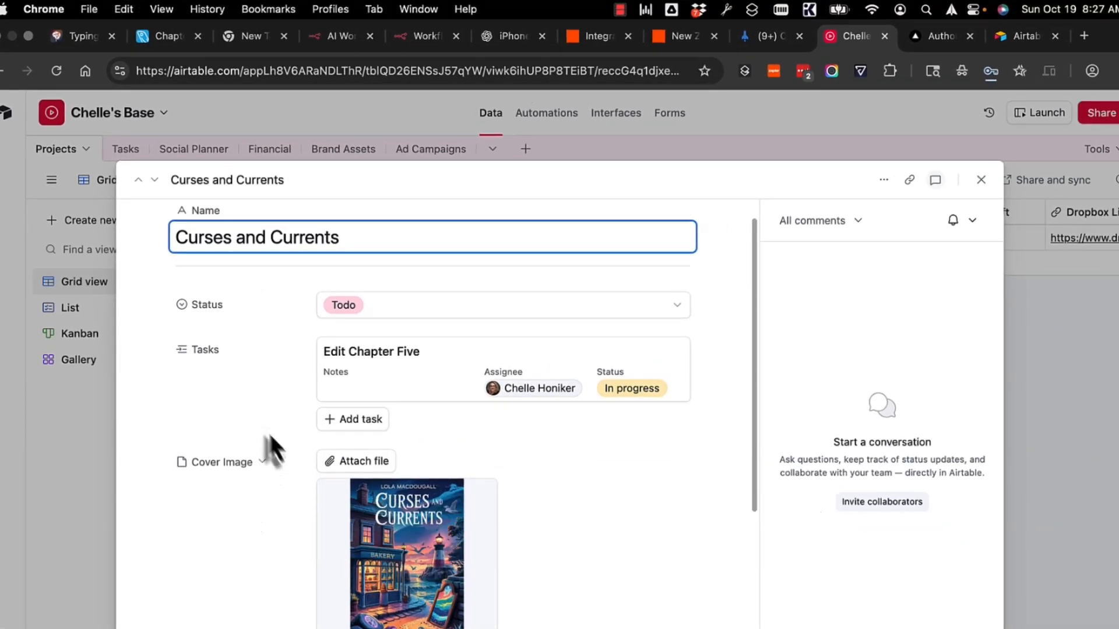
pyautogui.scroll(-2, 415, 466)
pyautogui.scroll(-4, 415, 466)
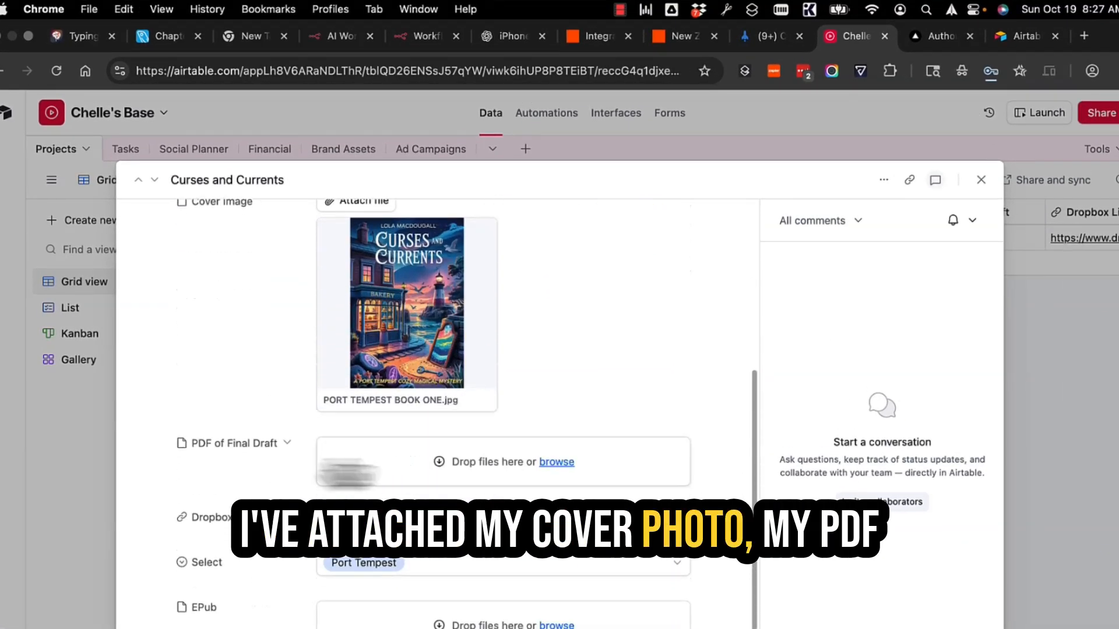
pyautogui.scroll(-1, 418, 491)
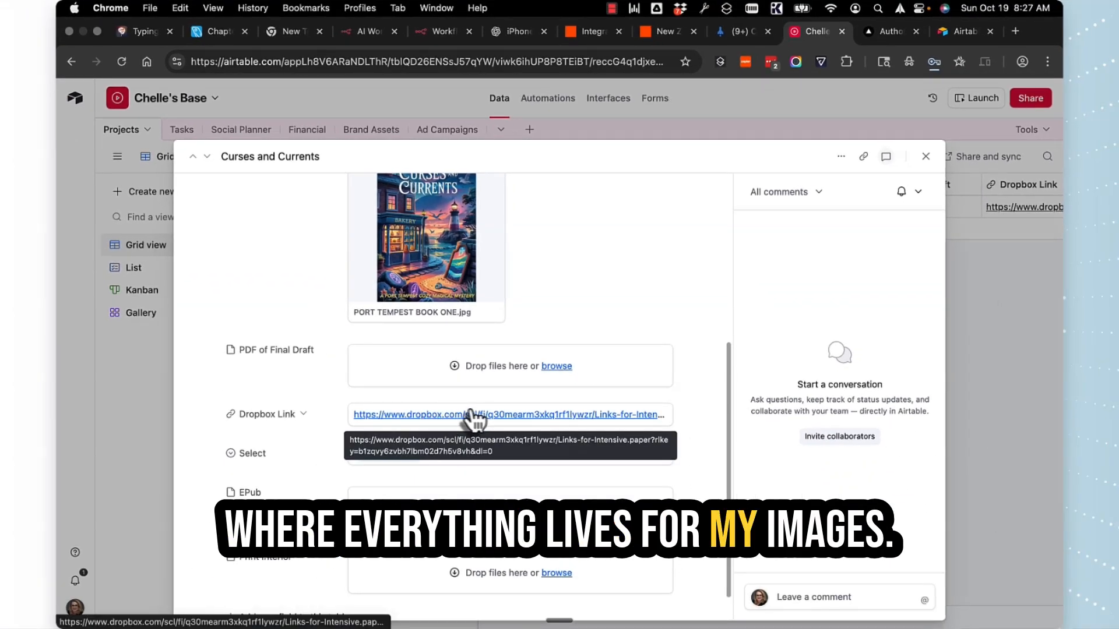
pyautogui.scroll(-1, 299, 466)
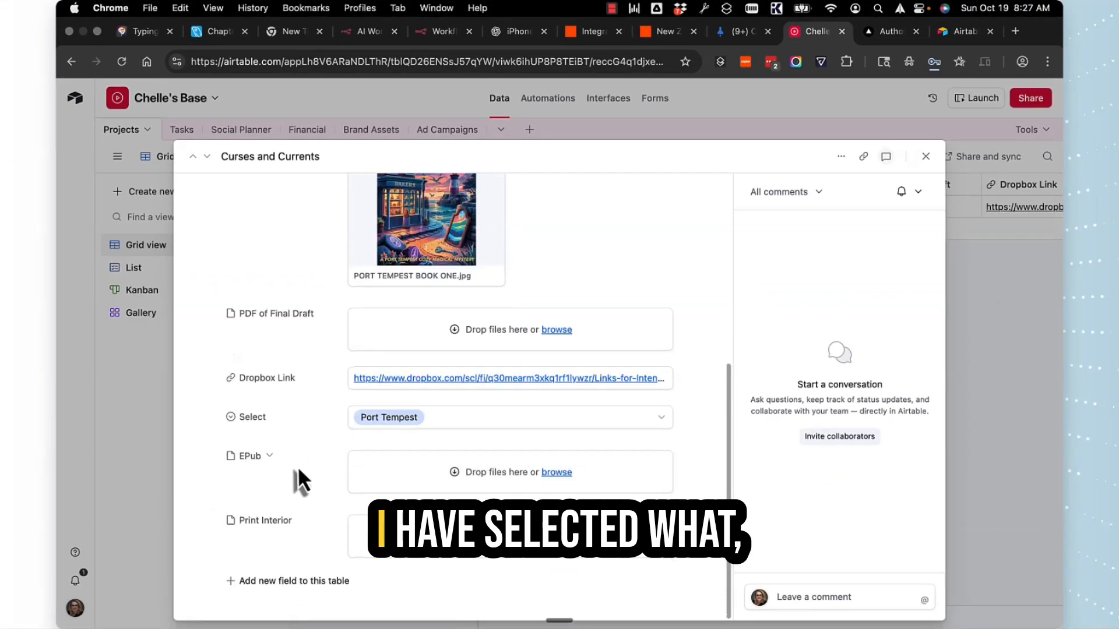
# Check the record's series choices without changing them, then close the record
pyautogui.click(479, 427)
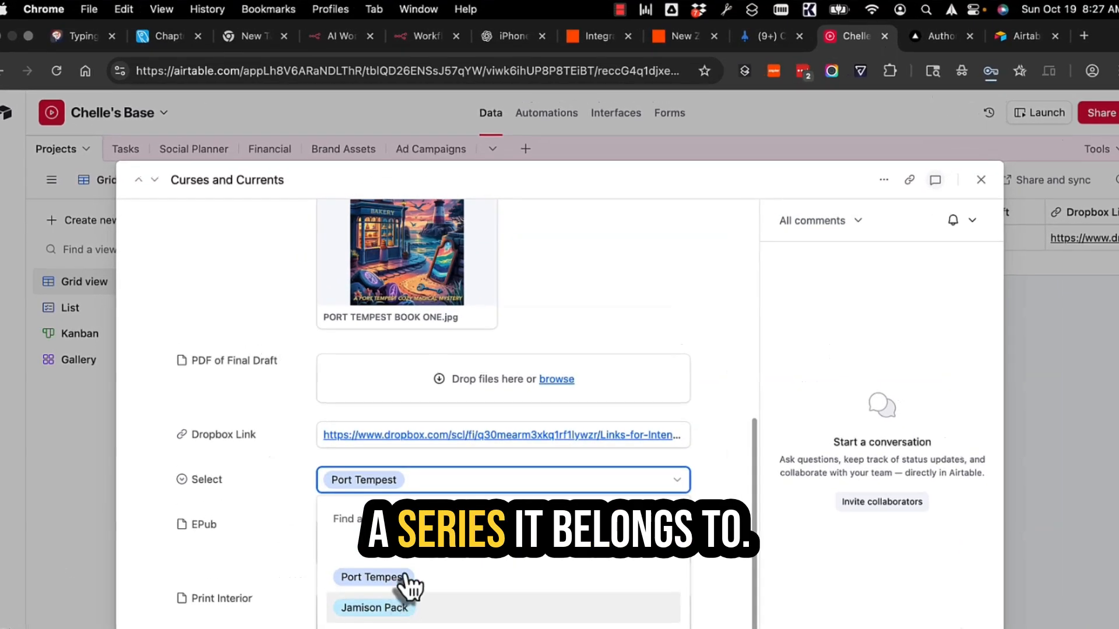
pyautogui.click(245, 570)
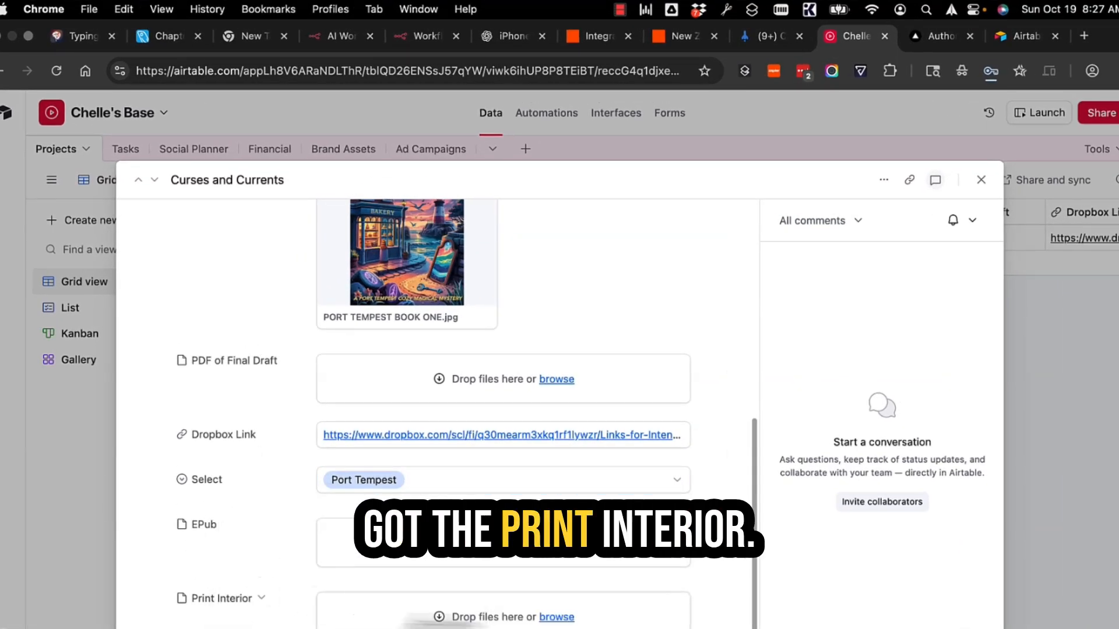
pyautogui.scroll(6, 522, 622)
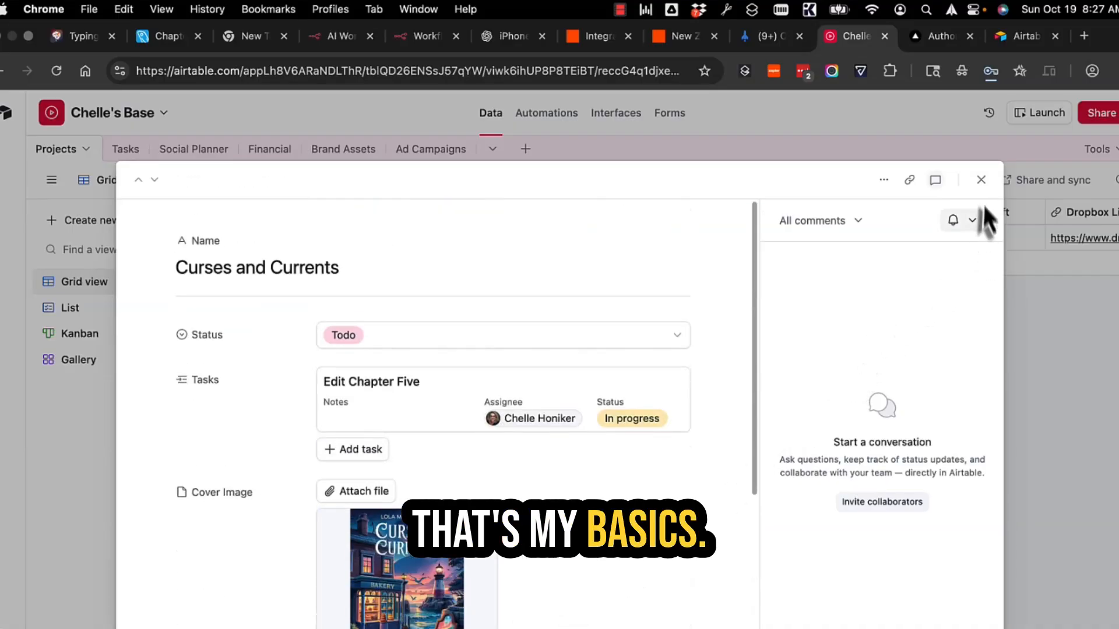
pyautogui.click(981, 180)
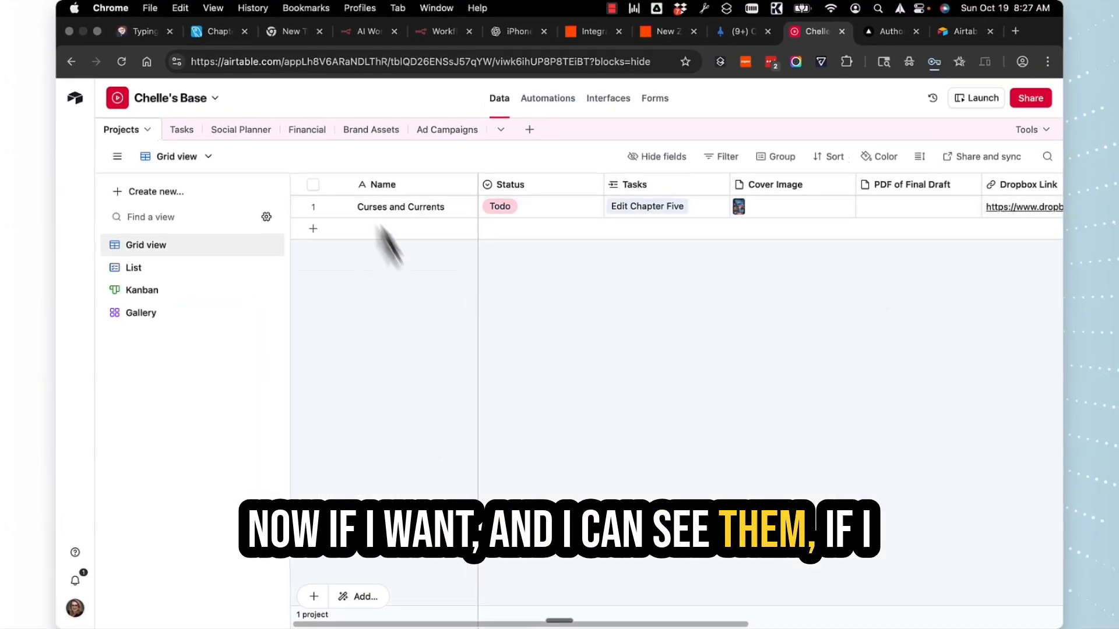
pyautogui.click(337, 206)
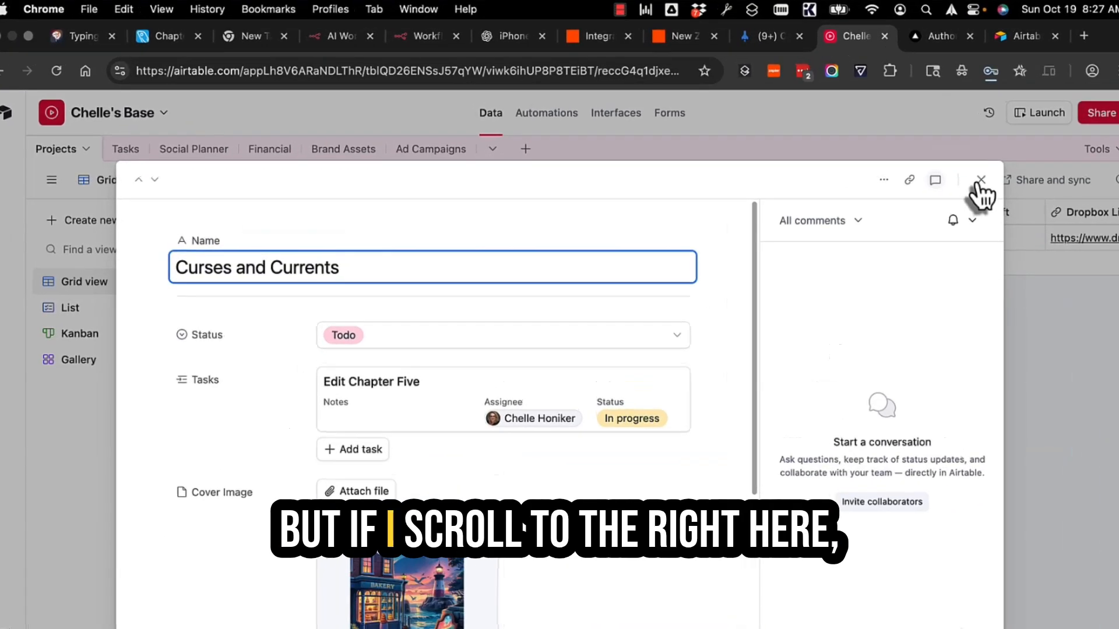
pyautogui.click(925, 156)
pyautogui.hscroll(10, 793, 238)
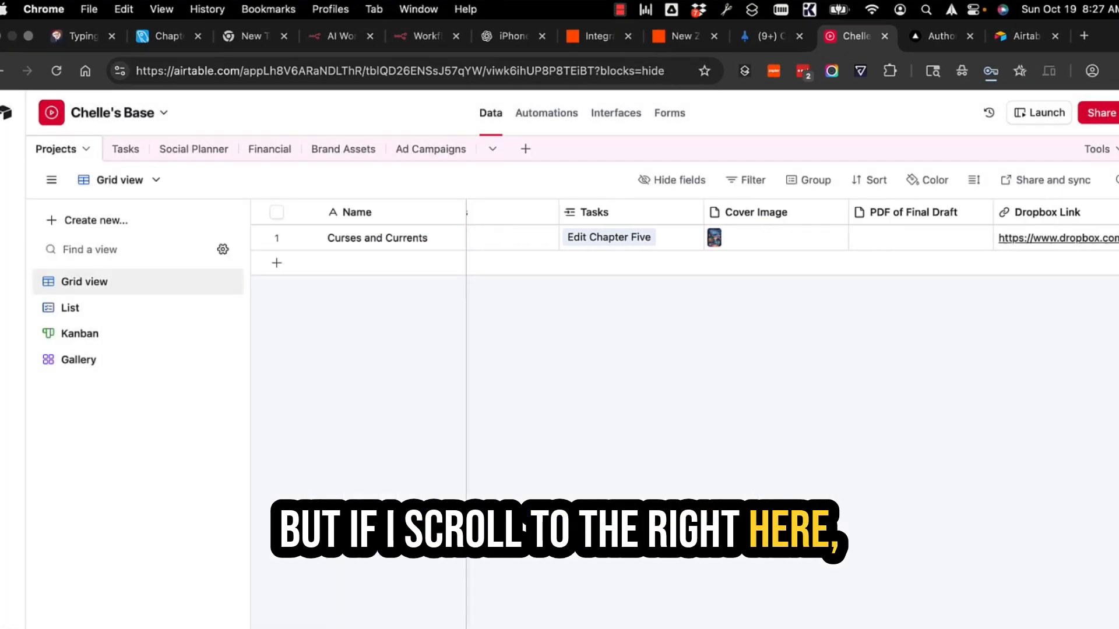
pyautogui.hscroll(-10, 792, 238)
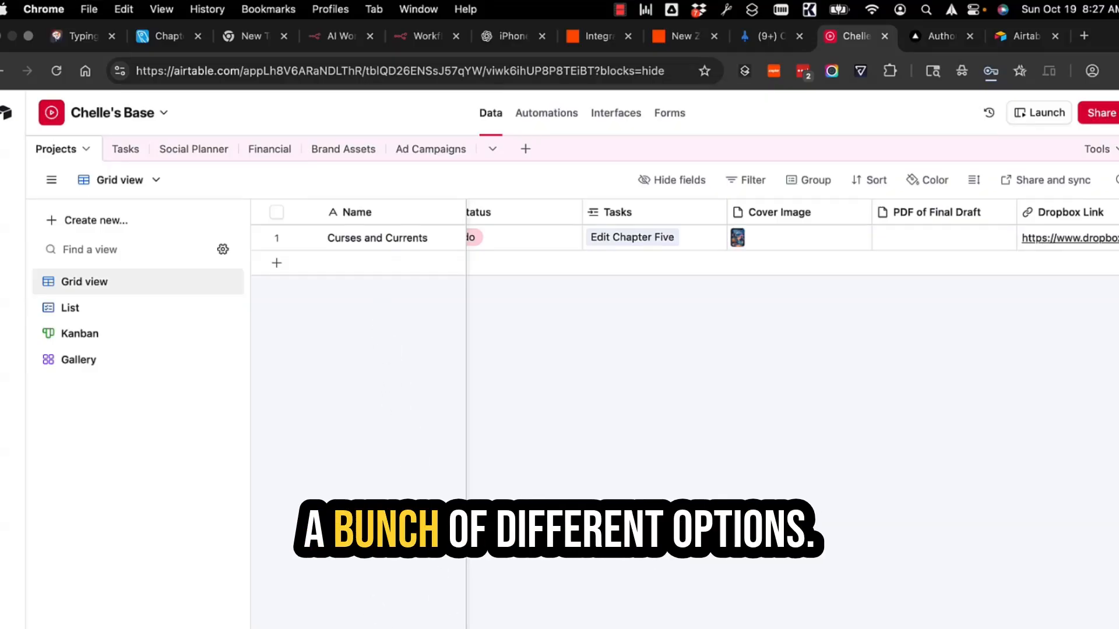
pyautogui.hscroll(-1, 410, 560)
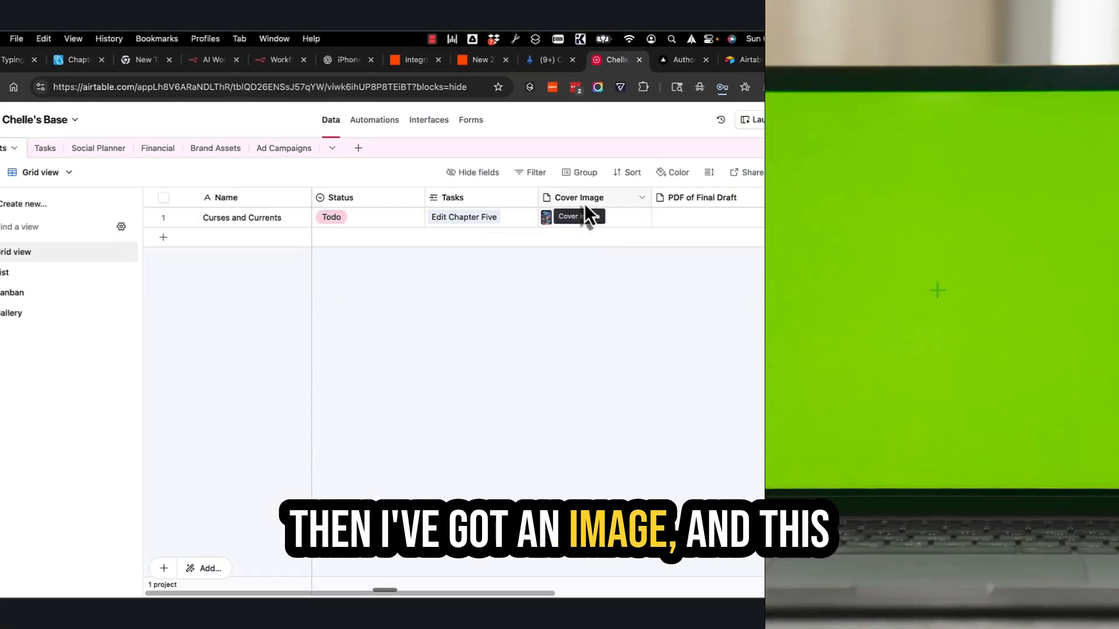
# Inspect the Cover Image field's settings and cancel without changes
pyautogui.rightClick(585, 204)
pyautogui.click(586, 226)
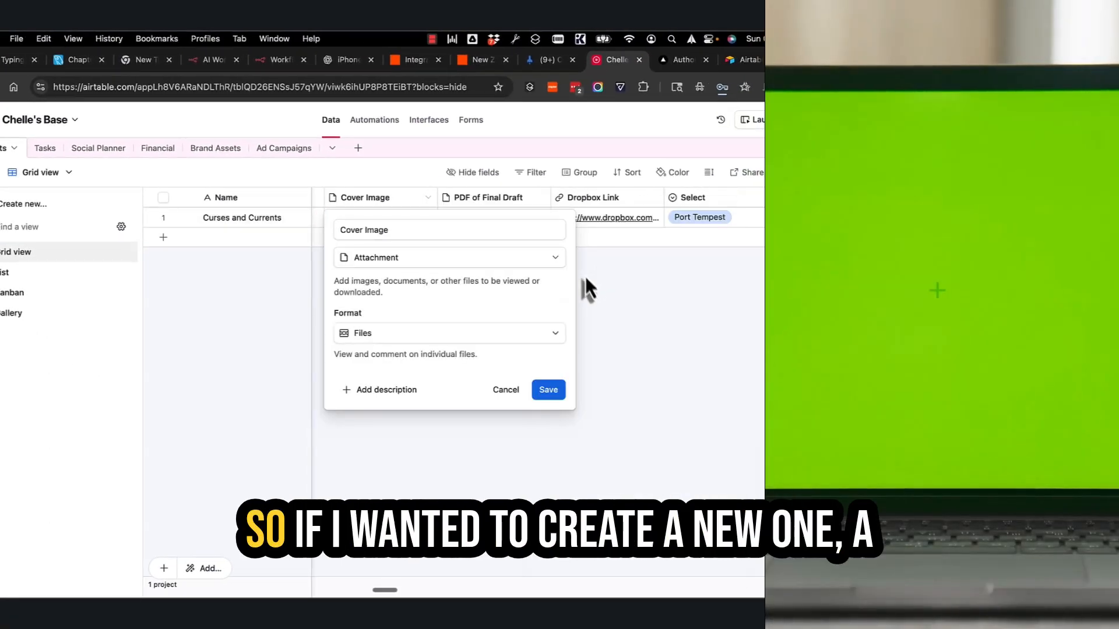
pyautogui.click(506, 390)
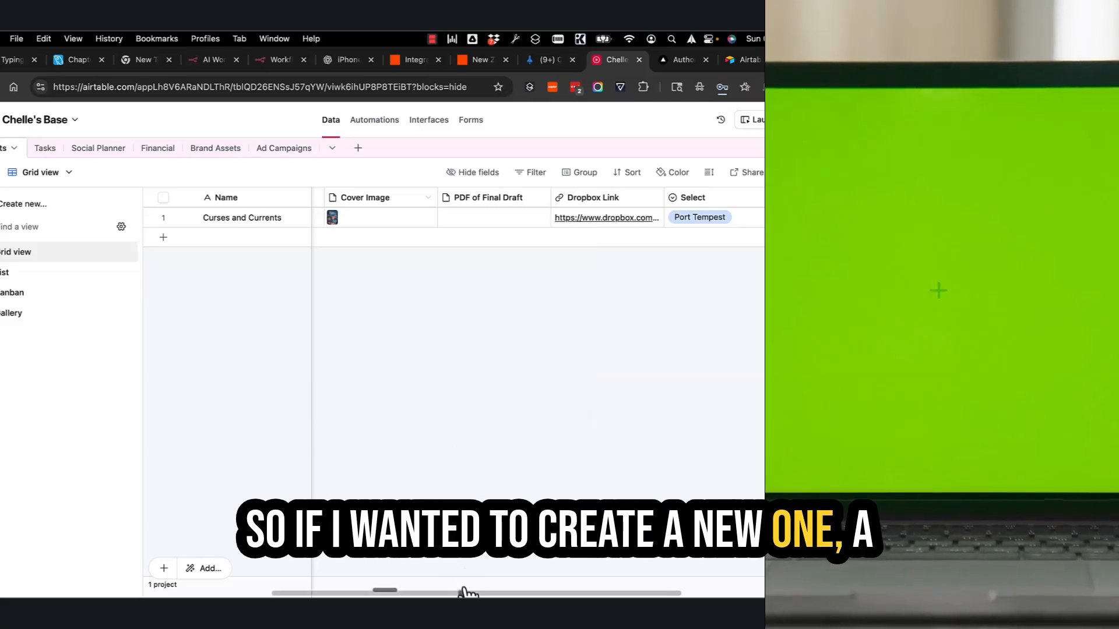
# Scroll the grid right and review the new-field type list, then close it
pyautogui.hscroll(5, 466, 593)
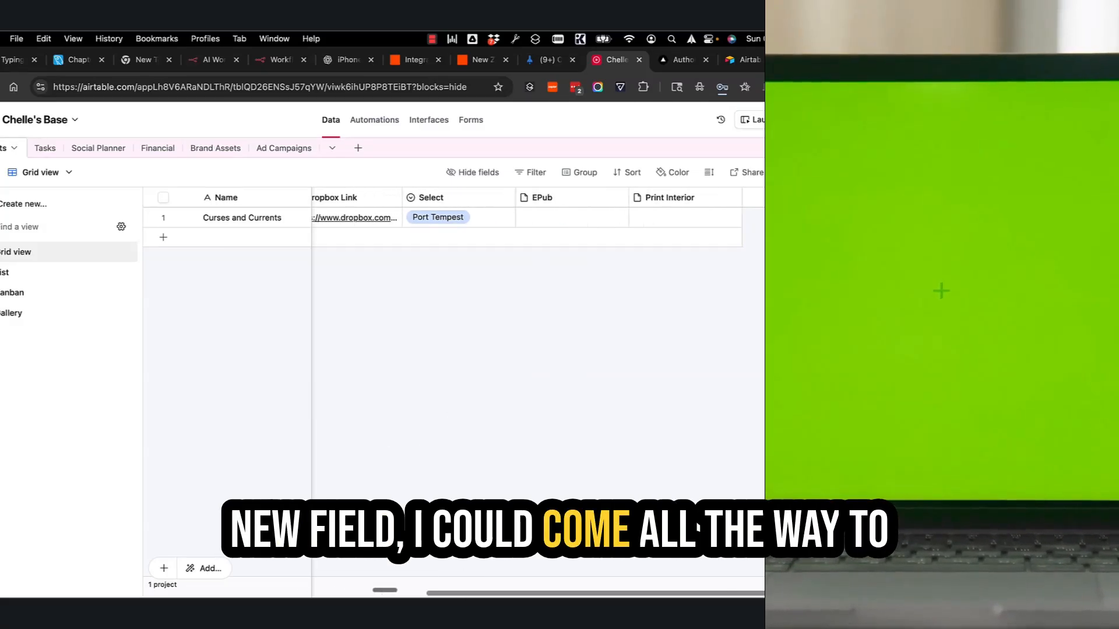
pyautogui.click(770, 198)
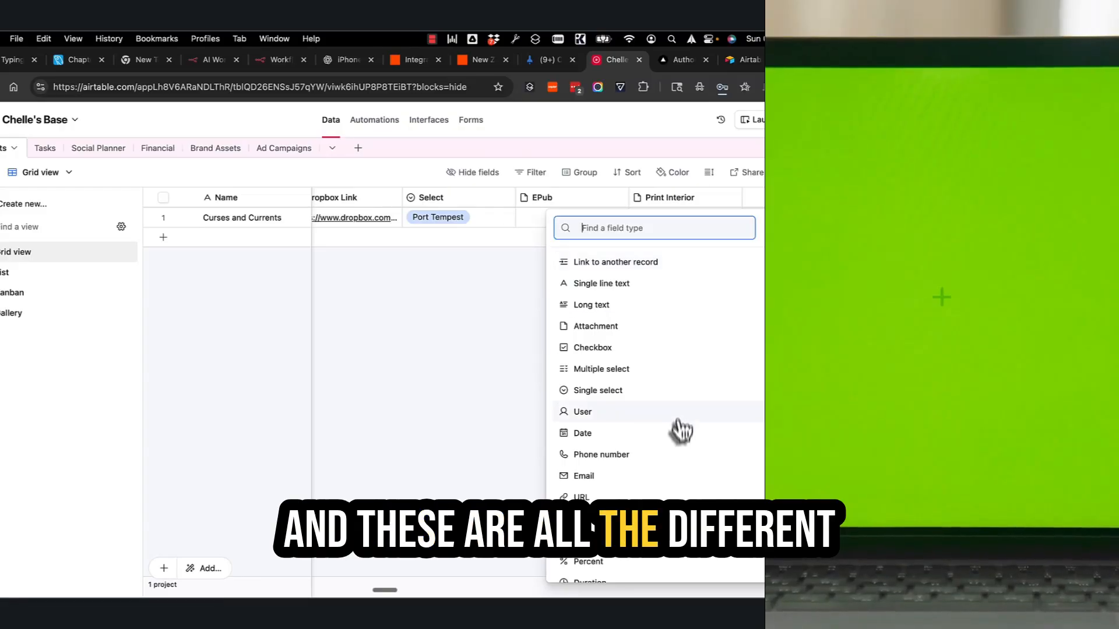
pyautogui.scroll(-3, 681, 430)
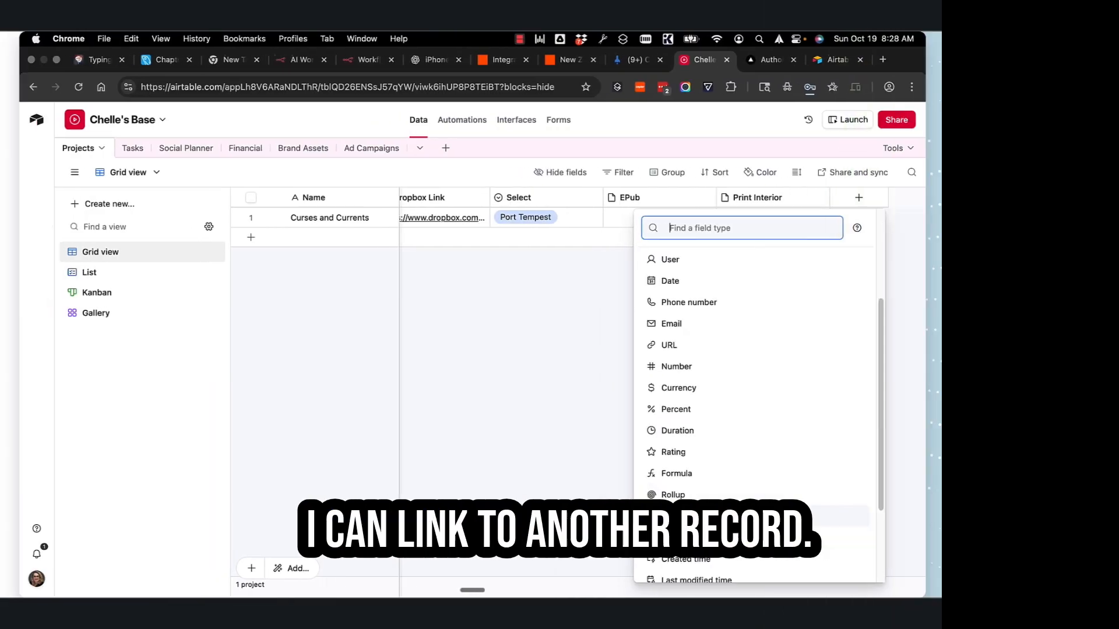
pyautogui.scroll(3, 738, 271)
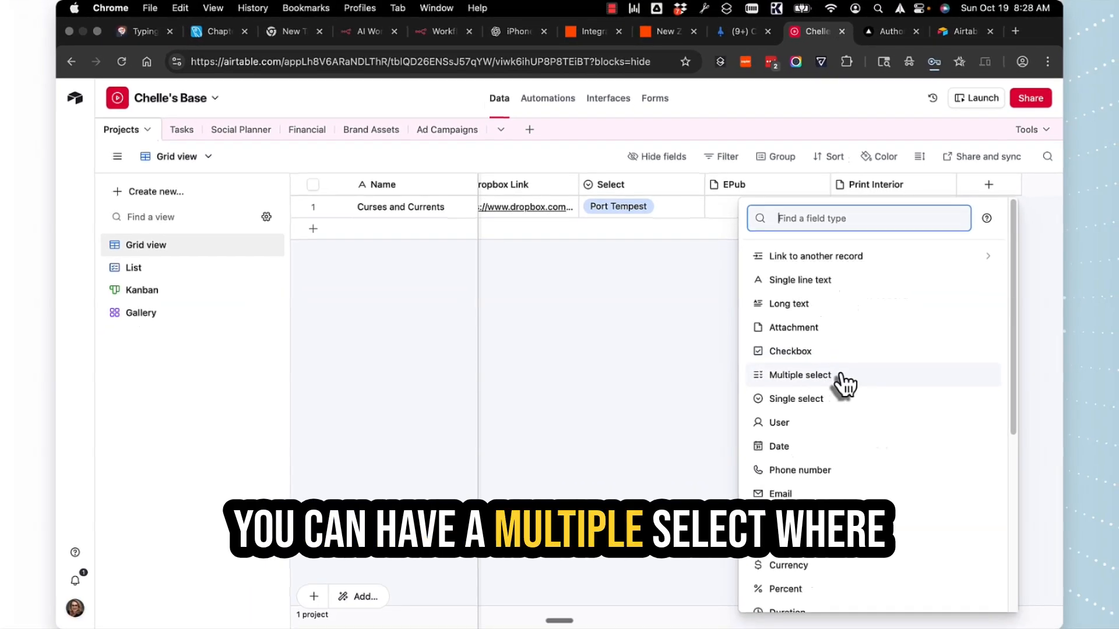
pyautogui.click(612, 198)
# Rename the Select field to 'Series Name' and add a red Jamison Pack option
pyautogui.rightClick(614, 189)
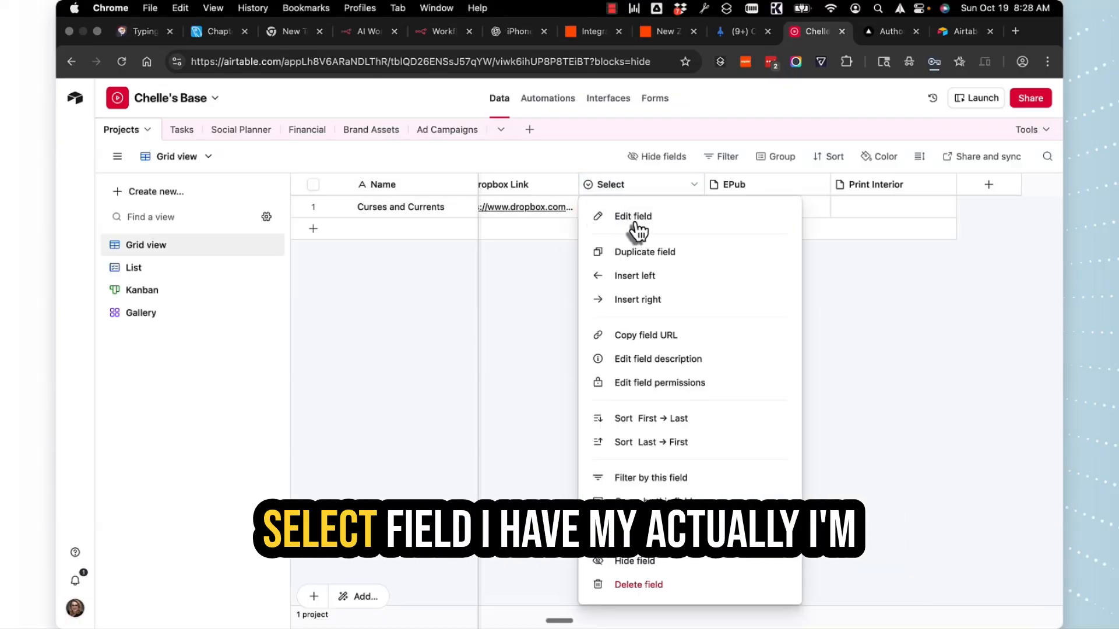
pyautogui.click(635, 217)
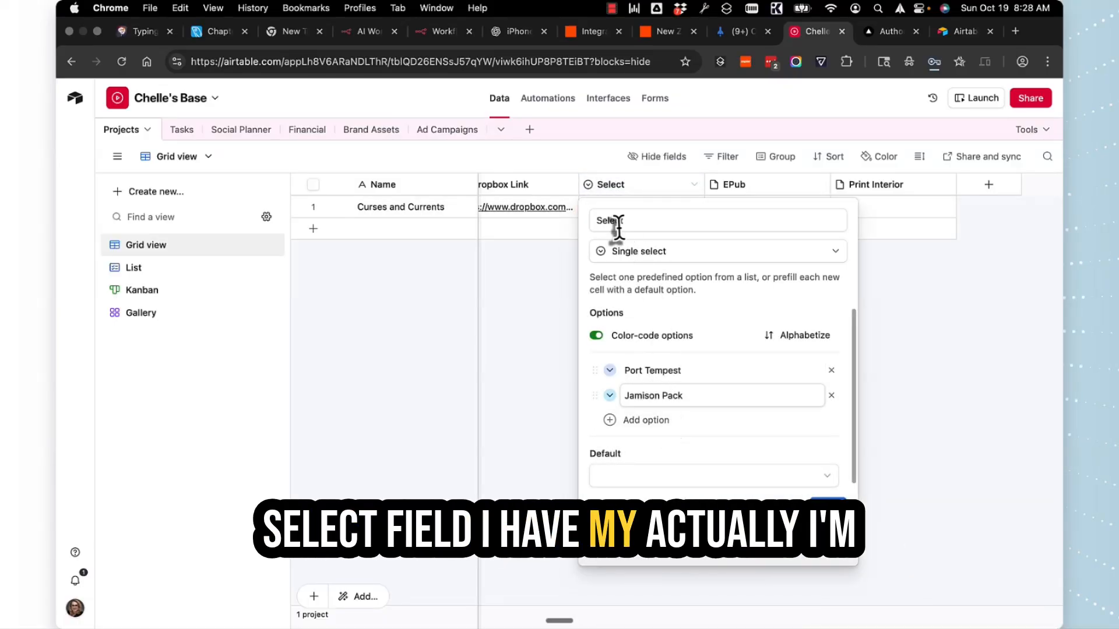
pyautogui.moveTo(608, 222); pyautogui.dragTo(660, 235)
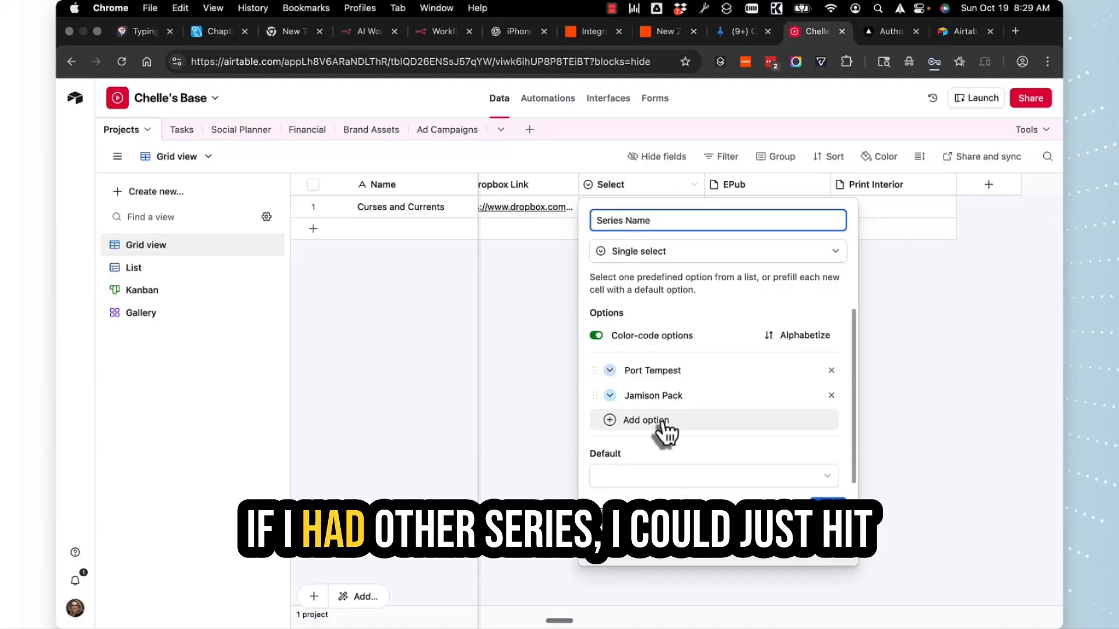
pyautogui.click(667, 420)
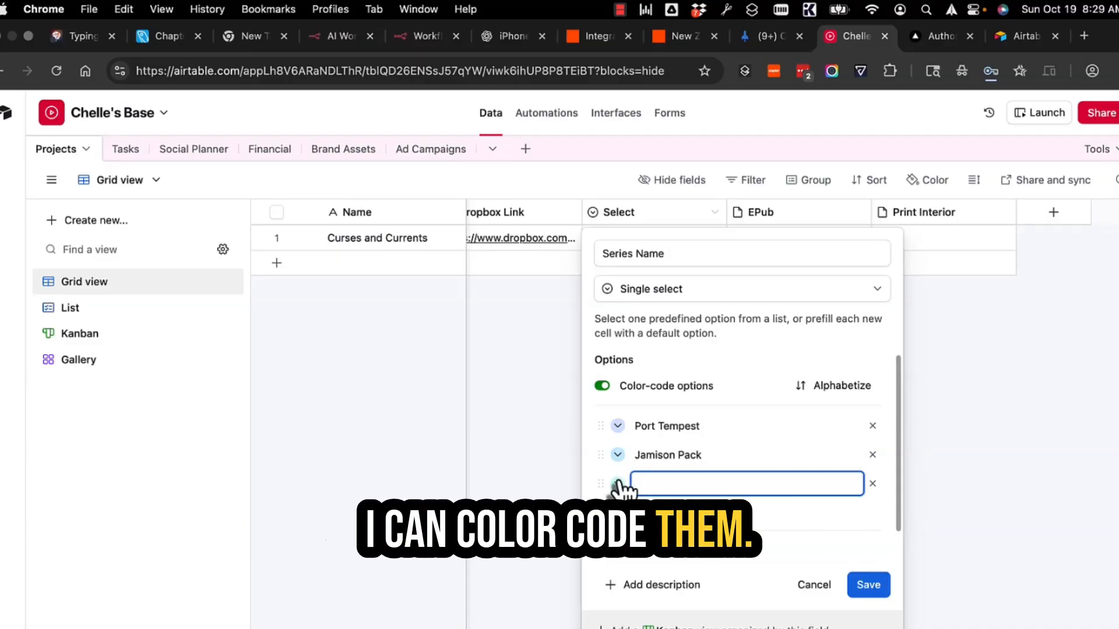
pyautogui.click(618, 455)
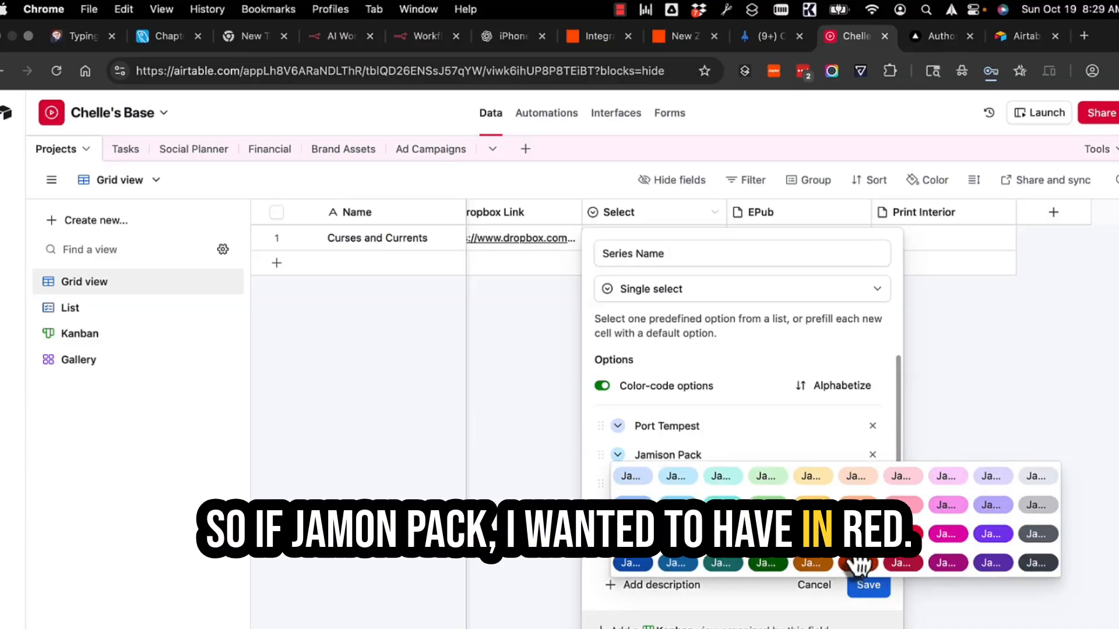
pyautogui.click(901, 533)
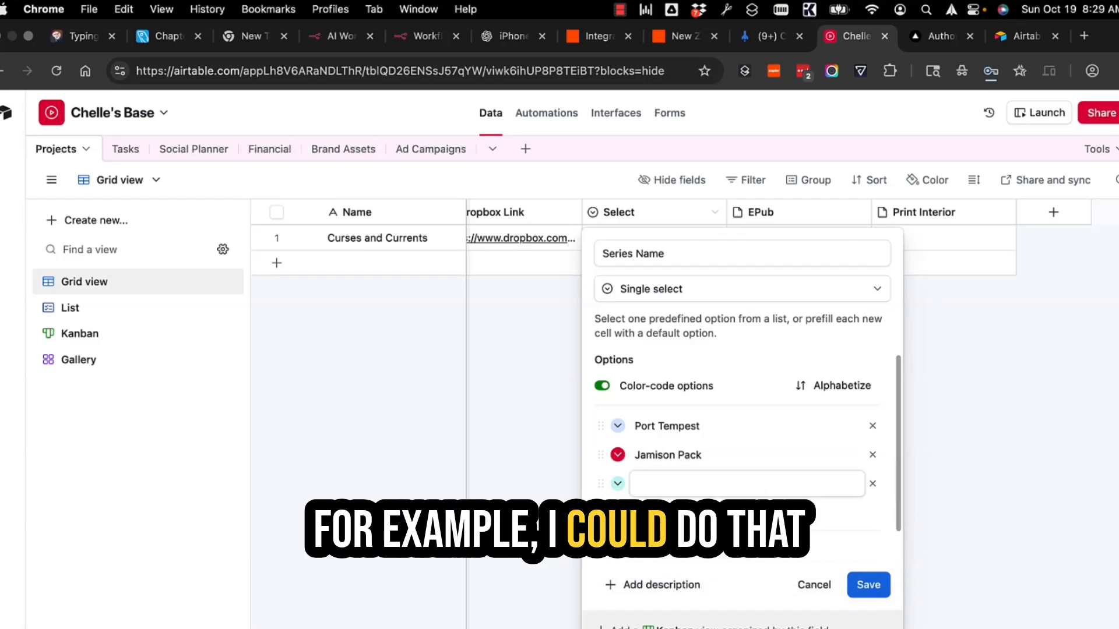
pyautogui.click(868, 585)
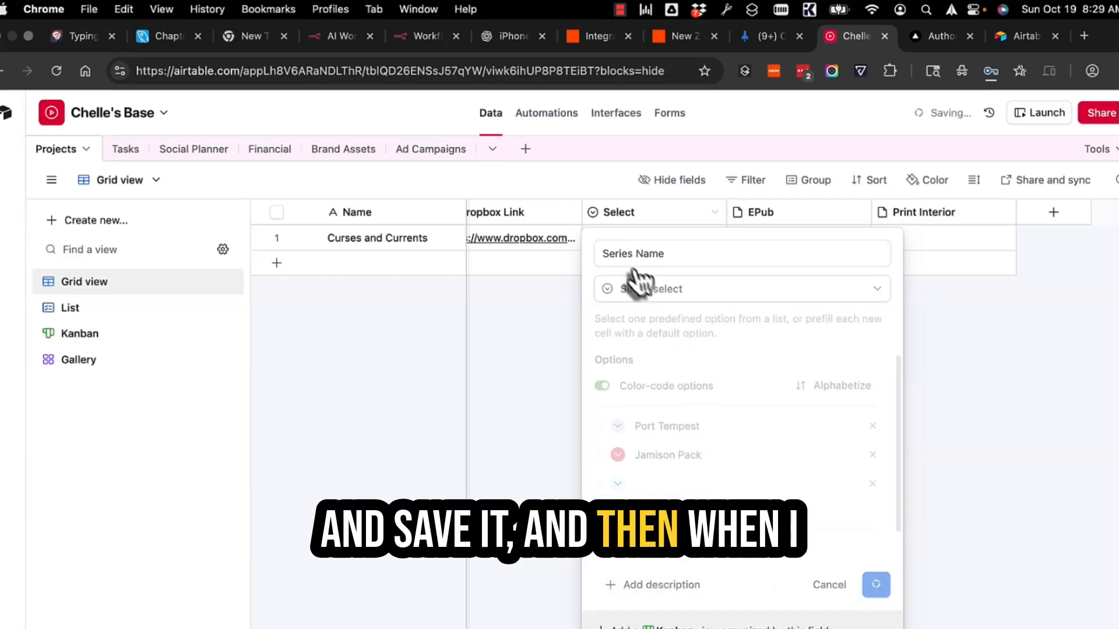
# Choose Jamison Pack in the Curses and Currents record's Series Name cell
pyautogui.click(630, 245)
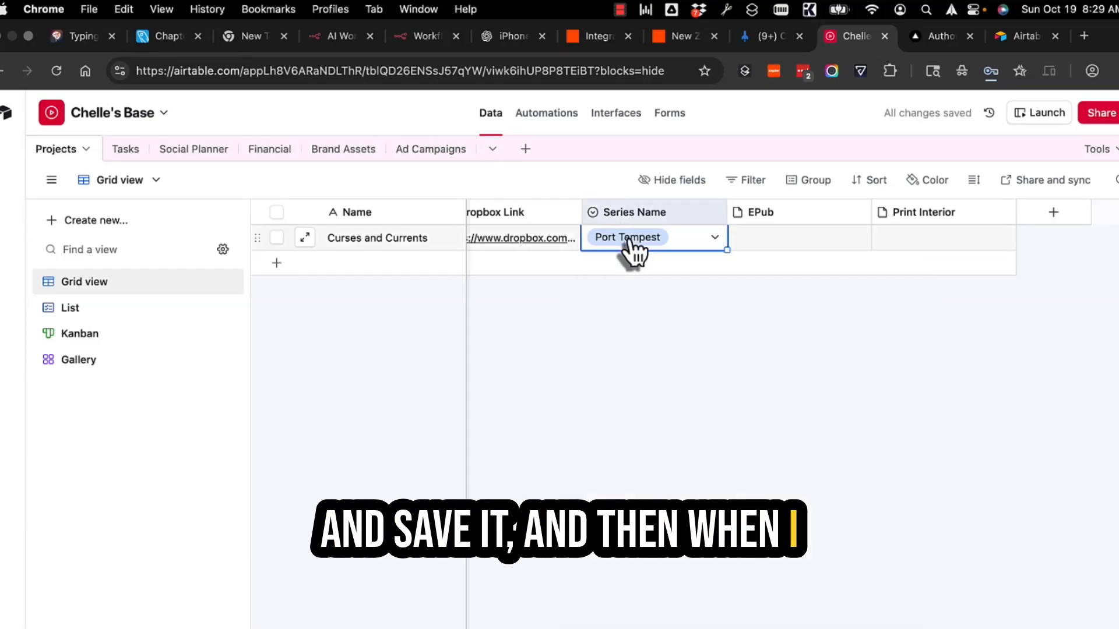
pyautogui.click(674, 247)
pyautogui.click(630, 351)
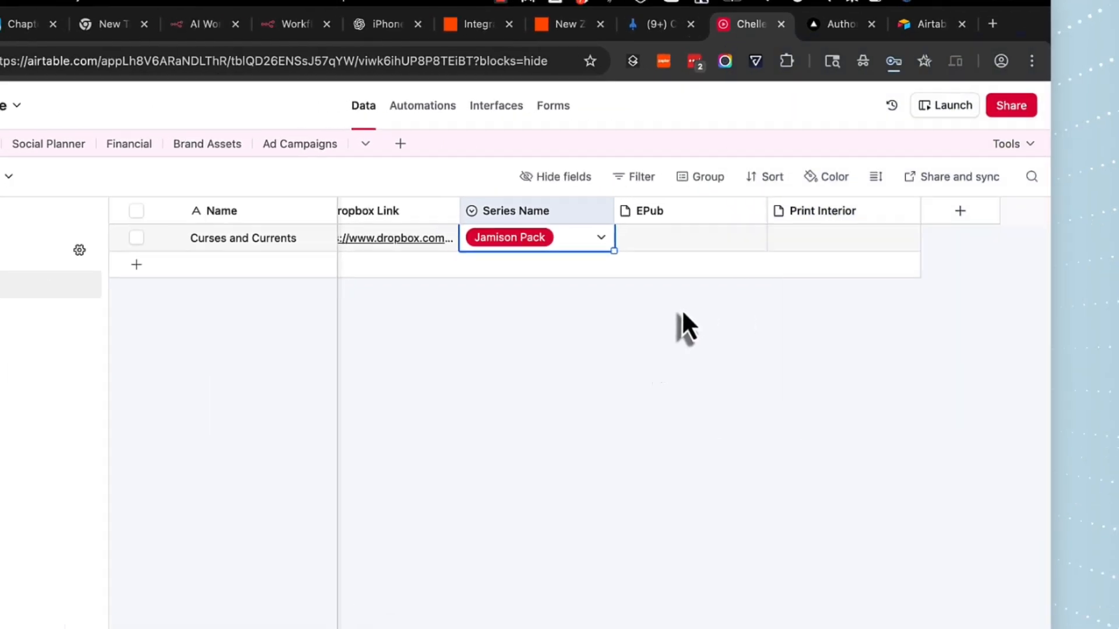
pyautogui.rightClick(739, 185)
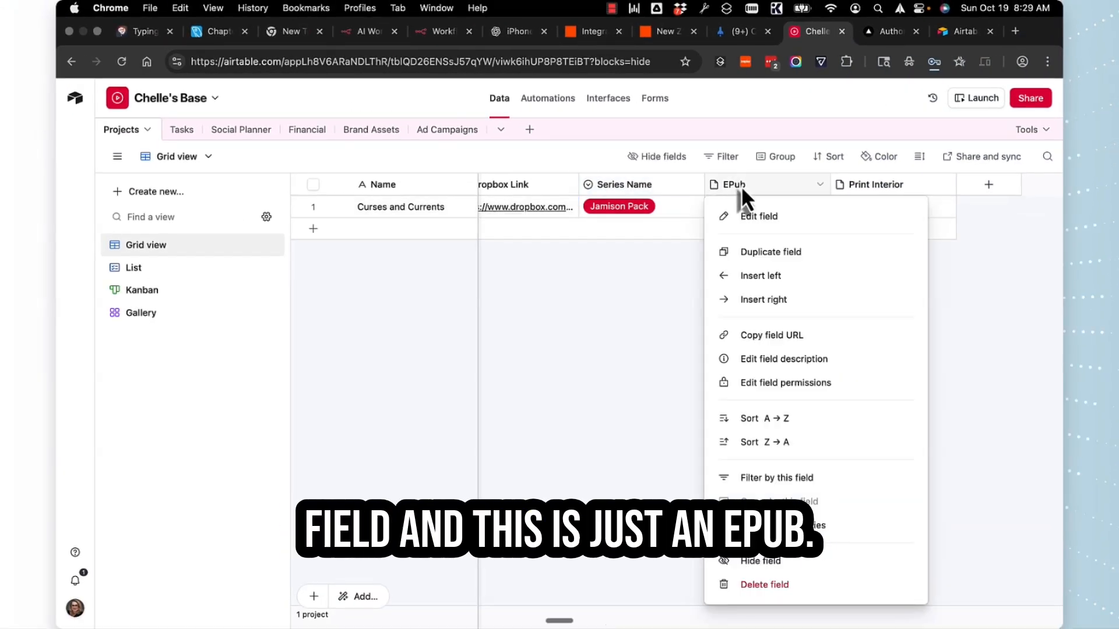
pyautogui.click(757, 217)
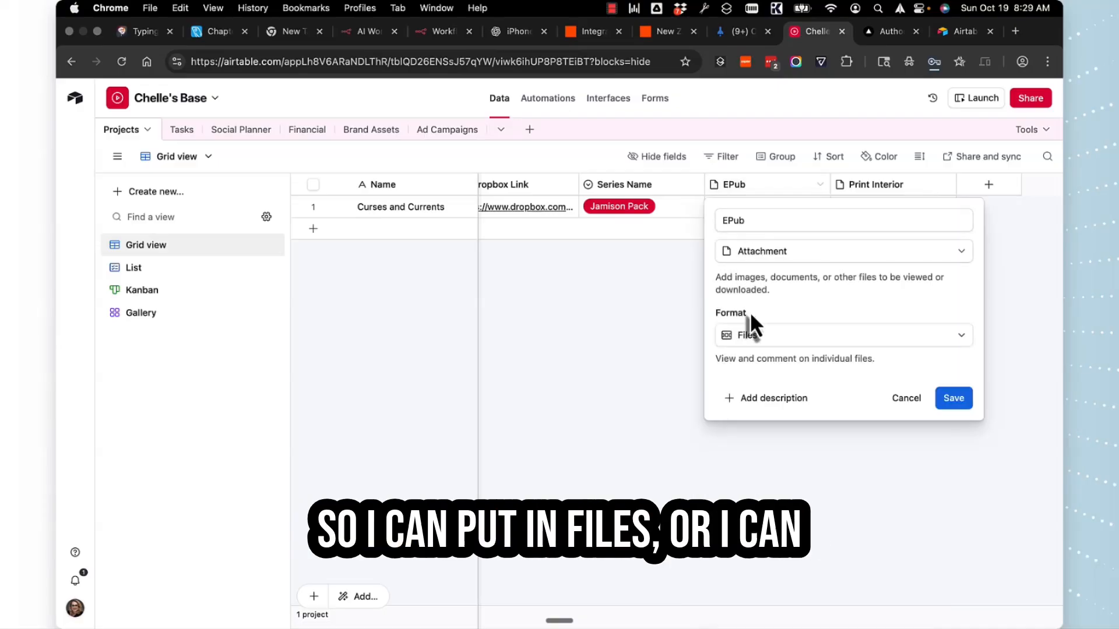
pyautogui.click(779, 349)
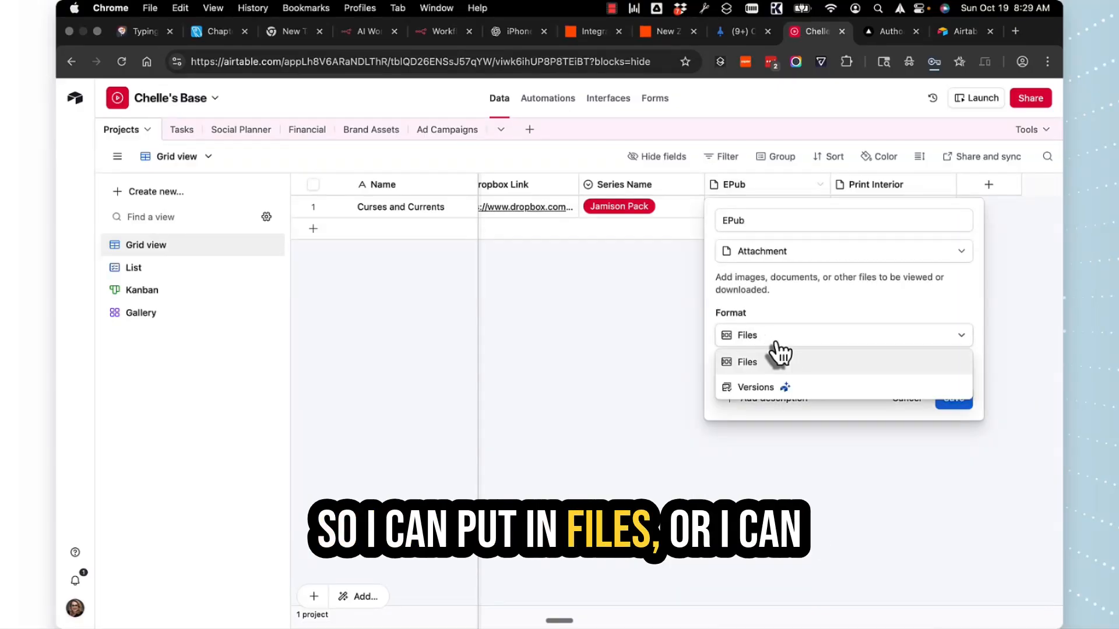
pyautogui.click(752, 384)
pyautogui.click(678, 352)
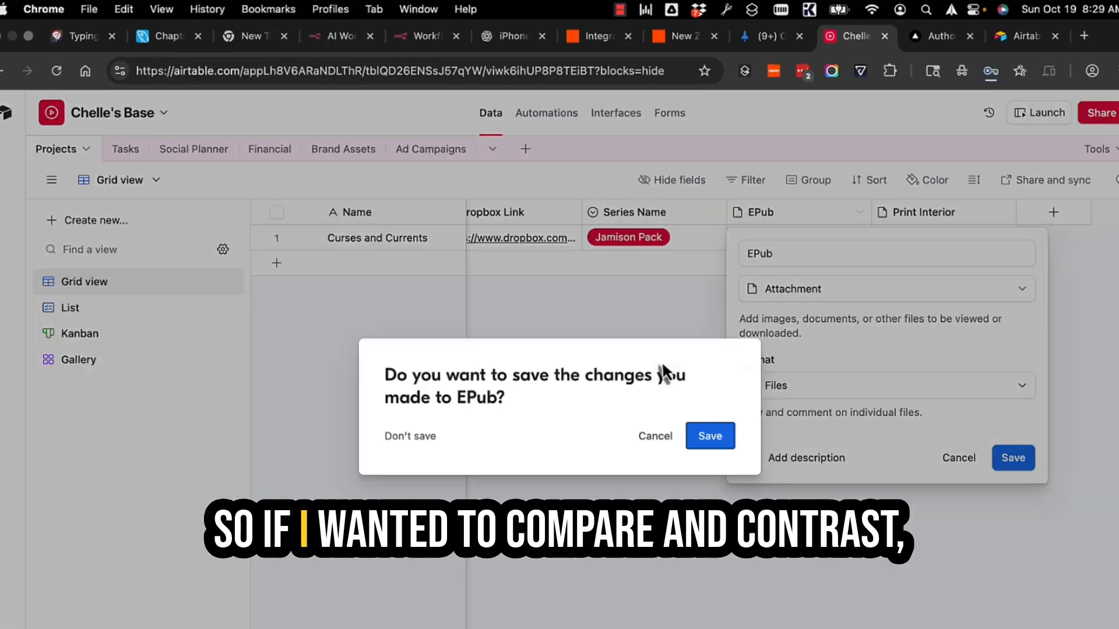
pyautogui.click(650, 441)
pyautogui.click(957, 460)
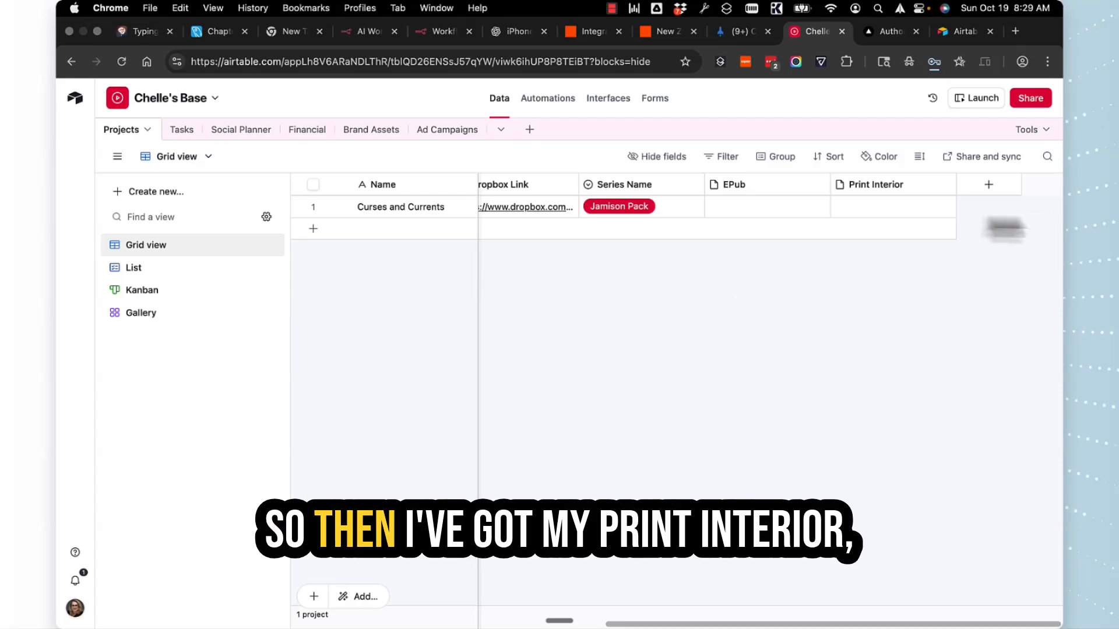
pyautogui.click(989, 185)
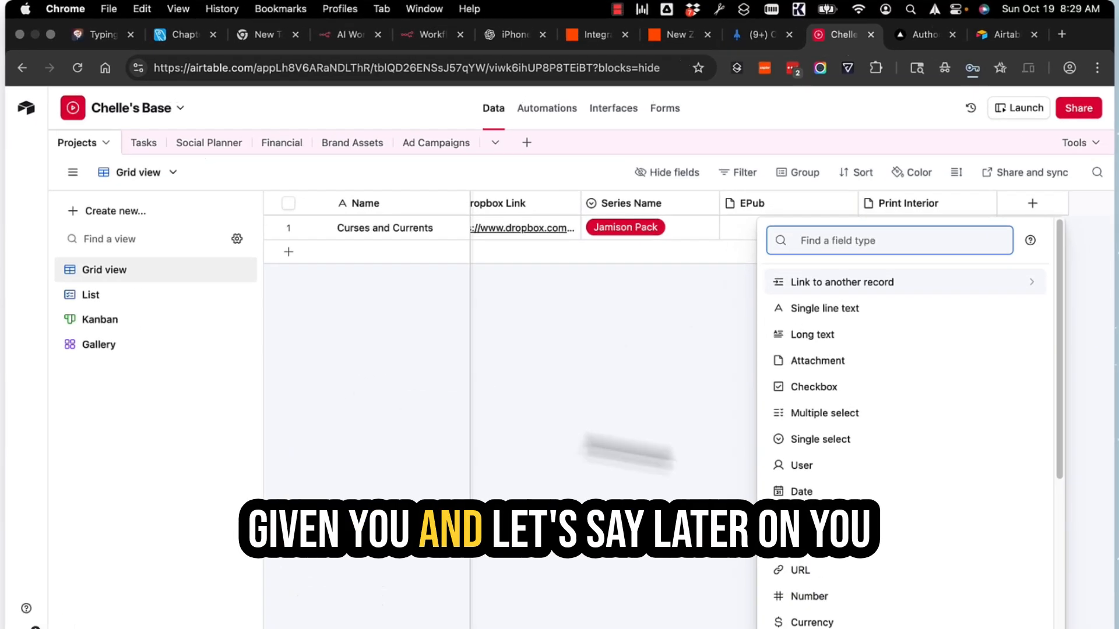
pyautogui.scroll(-4, 851, 474)
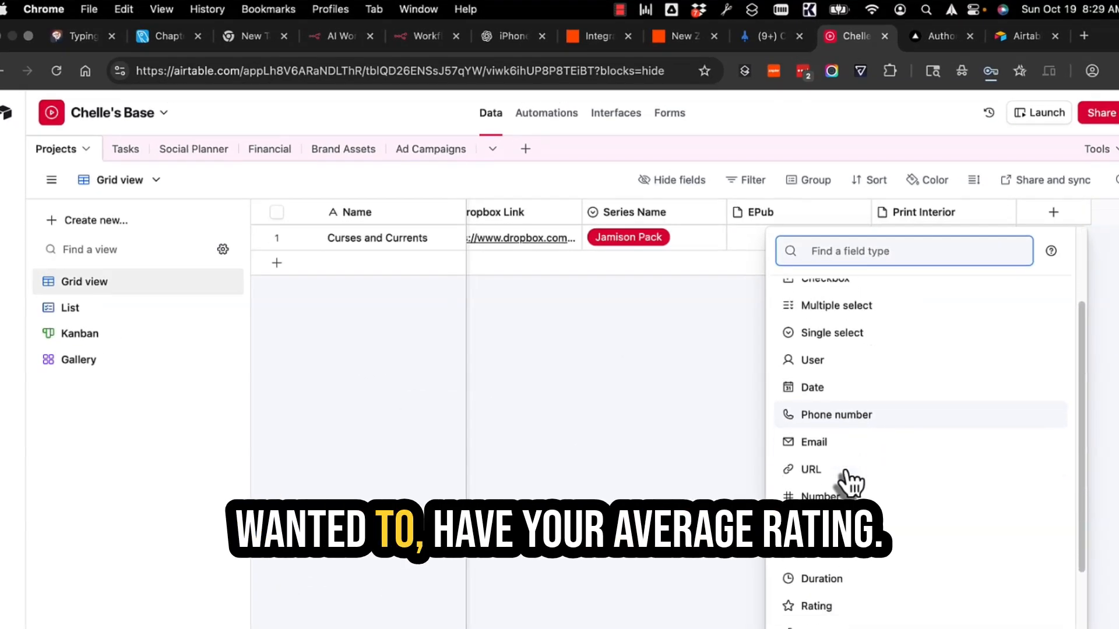
pyautogui.scroll(-2, 844, 487)
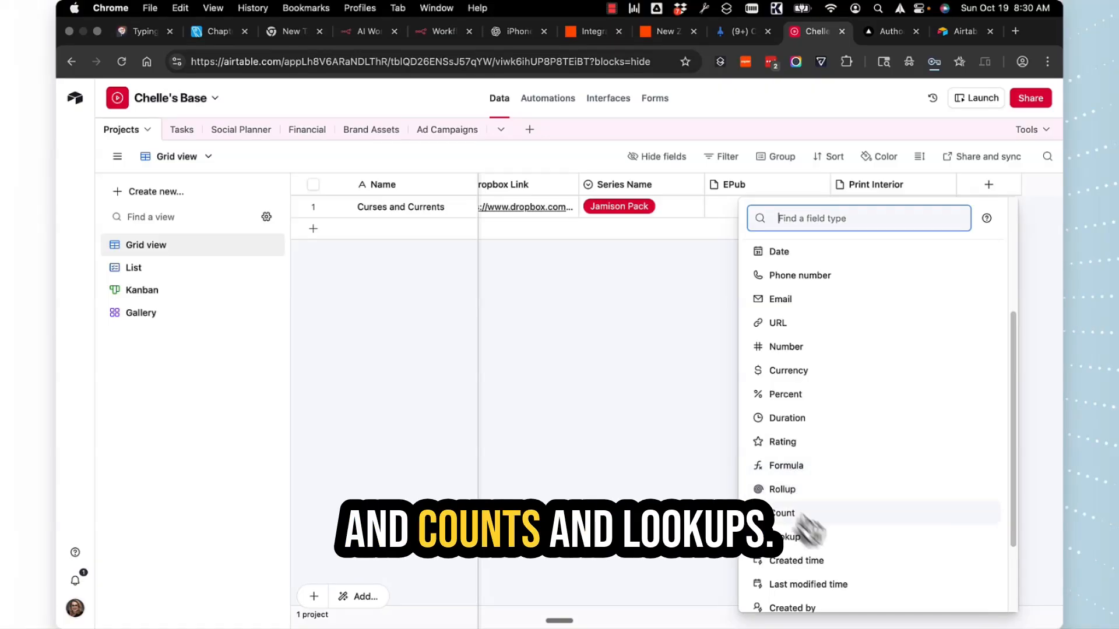
pyautogui.scroll(-1, 834, 557)
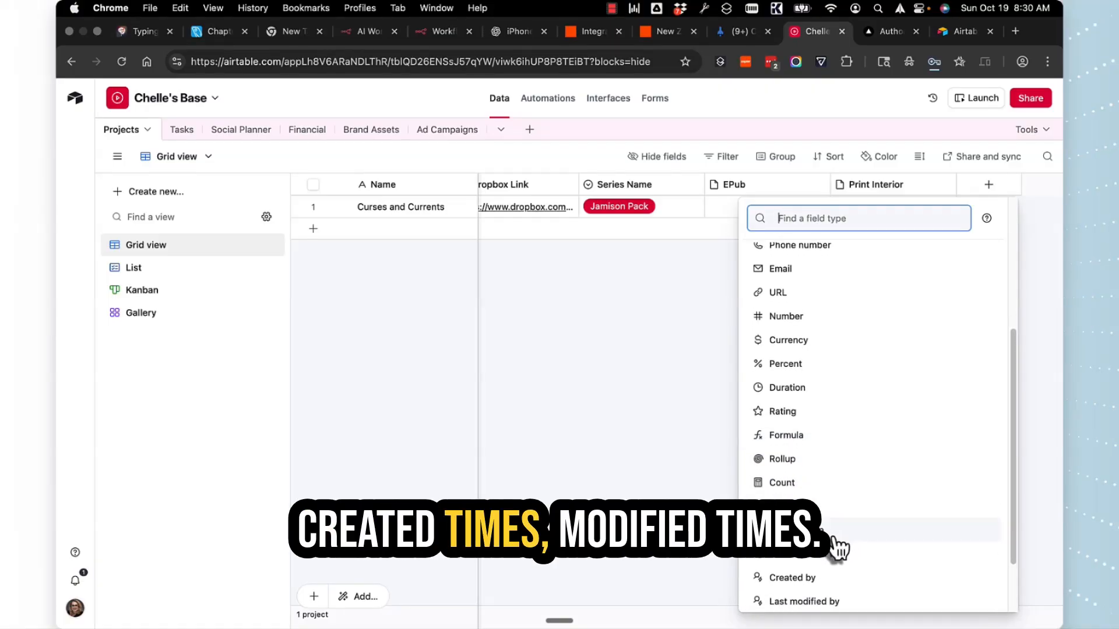
pyautogui.scroll(-3, 837, 551)
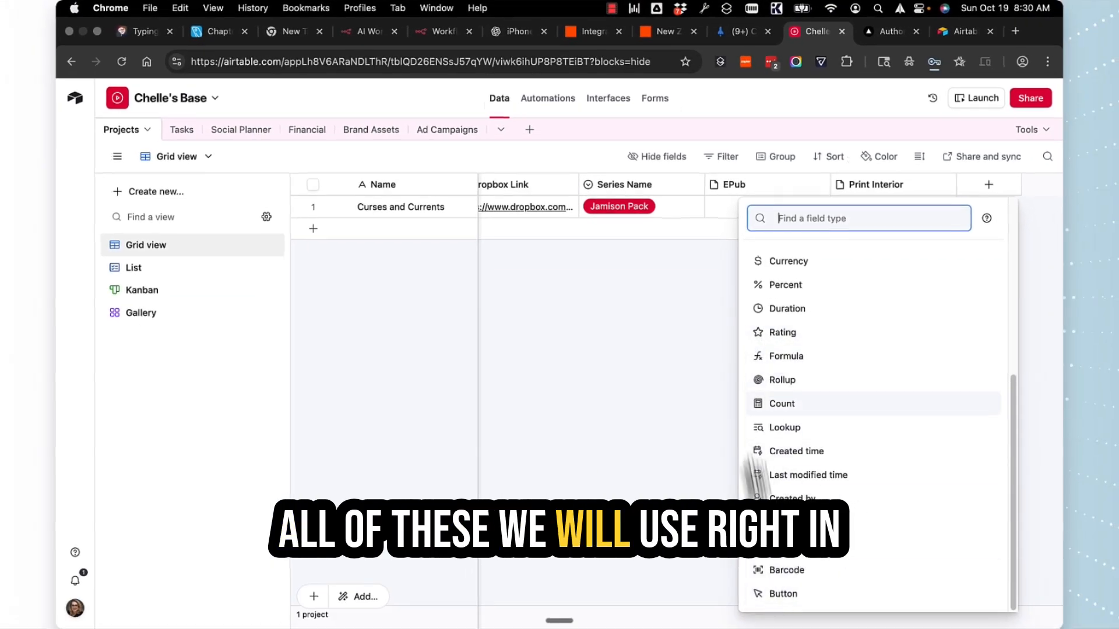
pyautogui.click(682, 423)
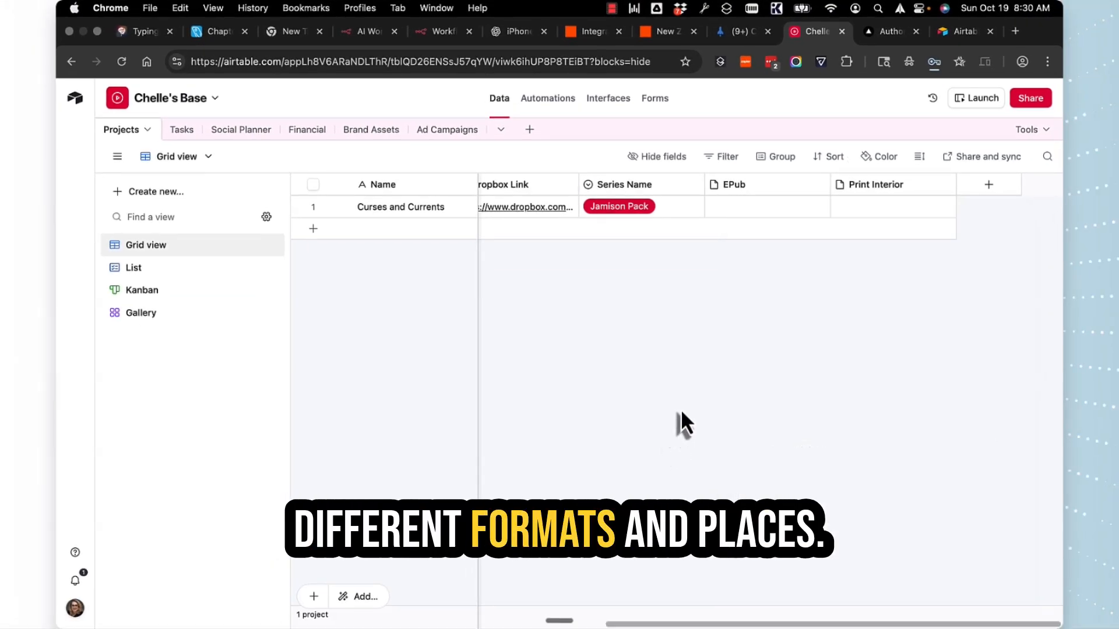
# Narrow the Projects grid's Status column, then show the Tasks table's Kanban board
pyautogui.hscroll(-5, 702, 618)
pyautogui.hscroll(-1, 658, 553)
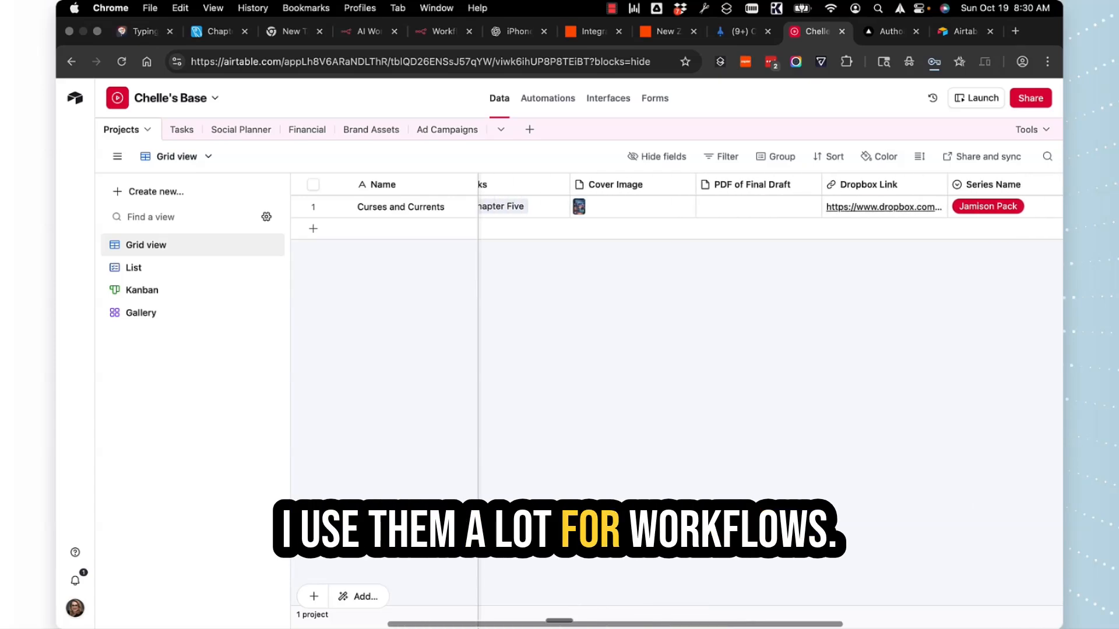
pyautogui.hscroll(-3, 658, 554)
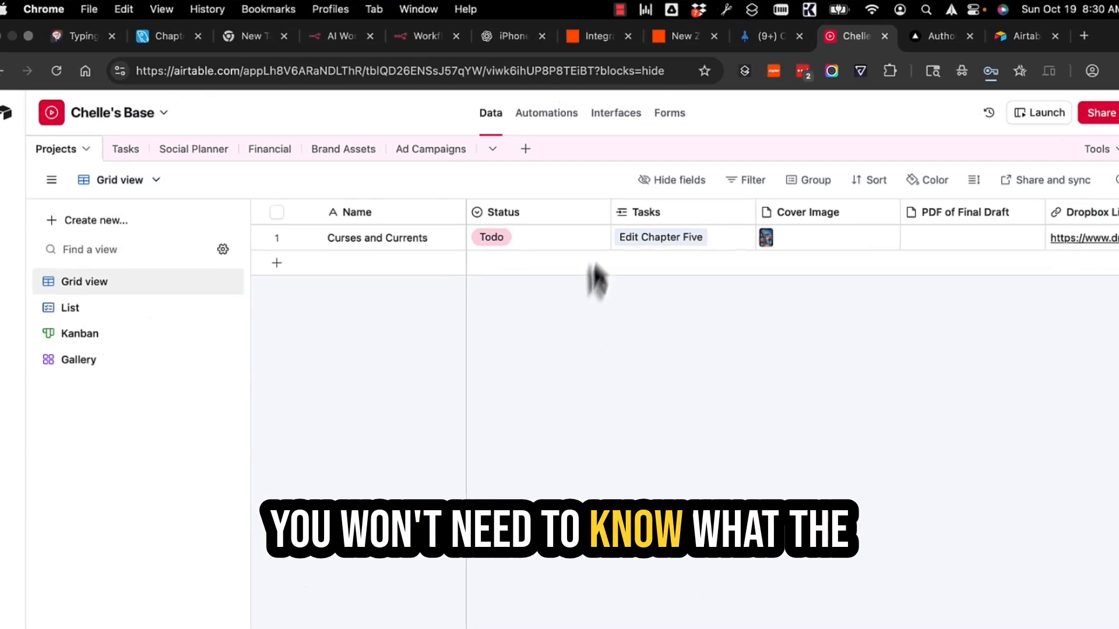
pyautogui.moveTo(610, 212); pyautogui.dragTo(561, 222)
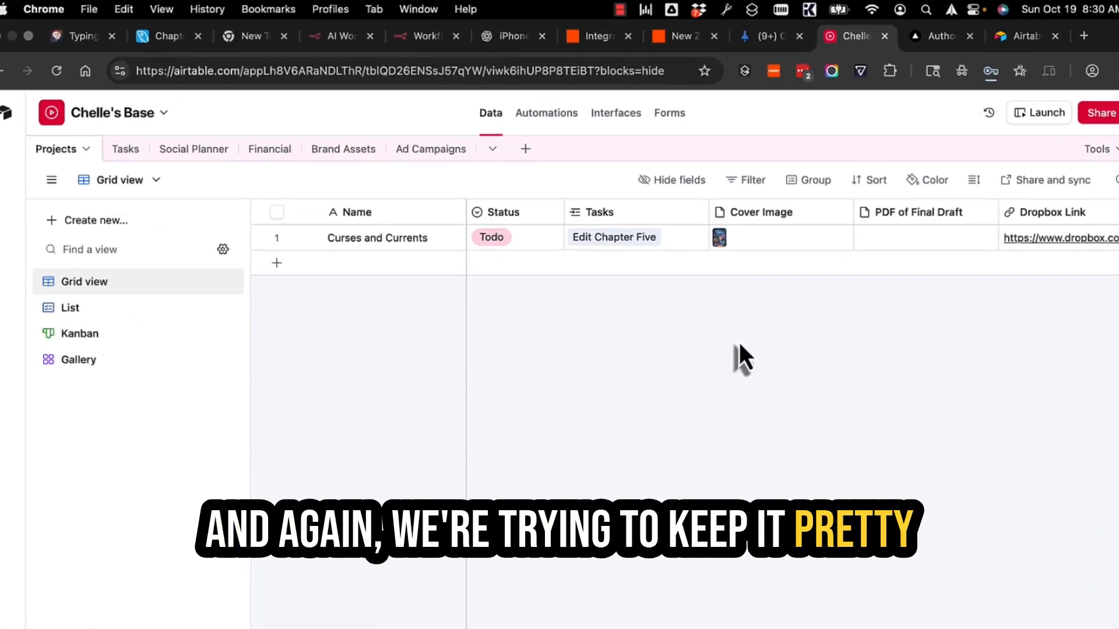
pyautogui.click(127, 150)
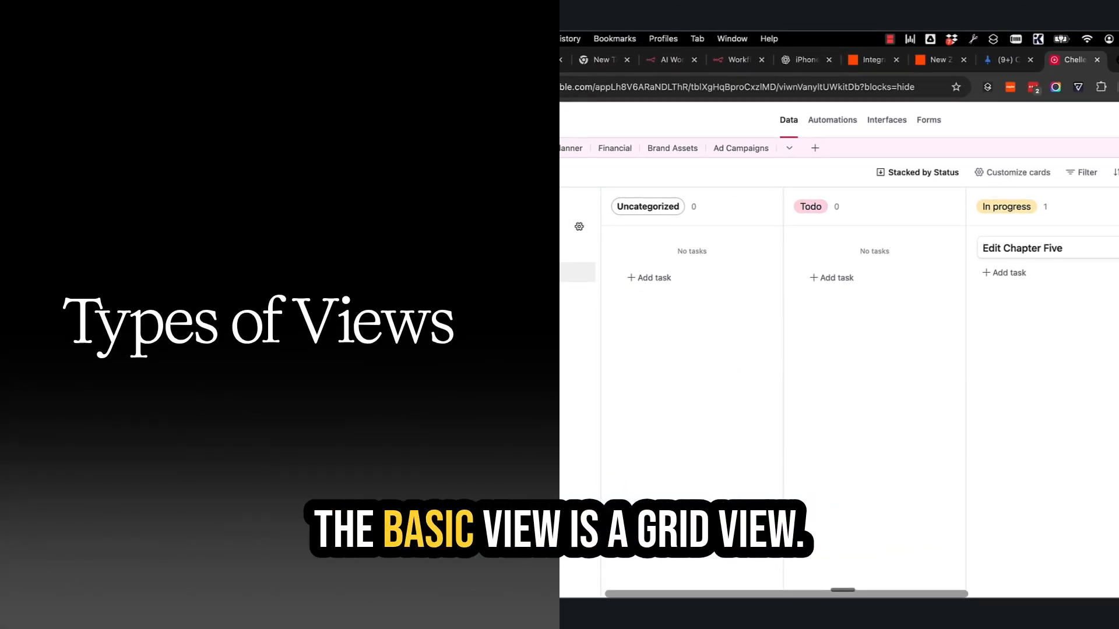
pyautogui.click(554, 252)
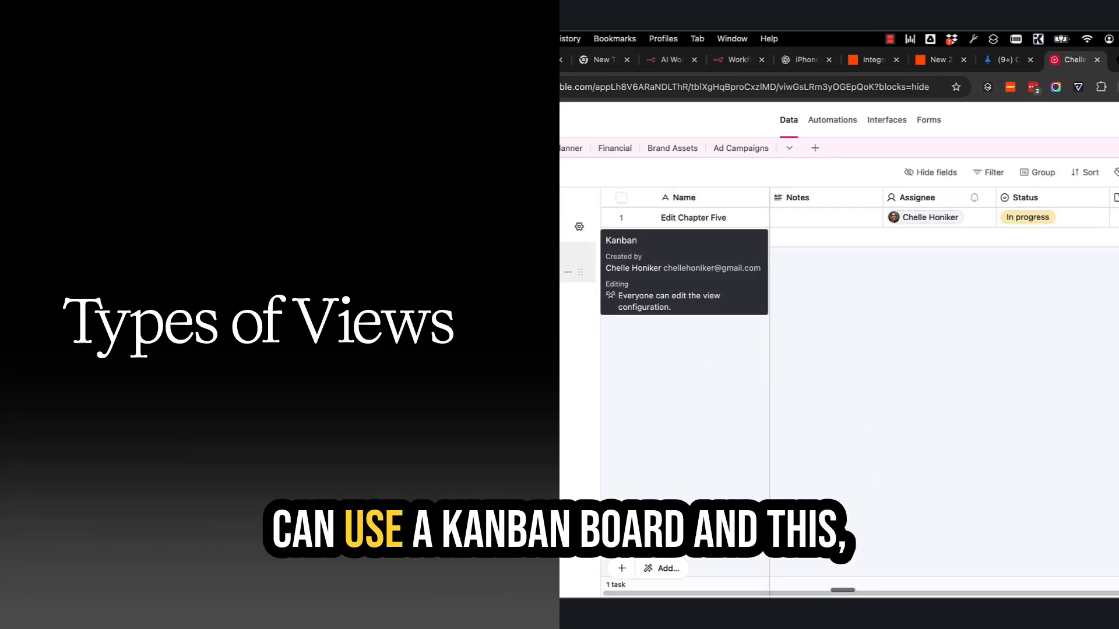
pyautogui.click(518, 272)
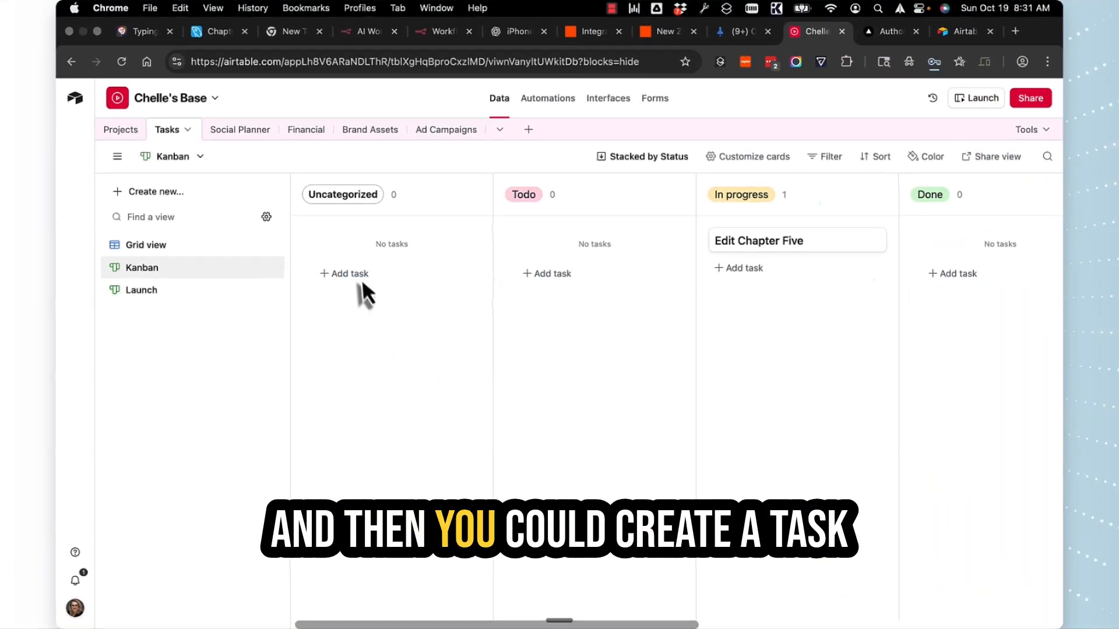
# Add a 'Write Chapter 3' task under Uncategorized and assign it to the base's only collaborator
pyautogui.click(350, 273)
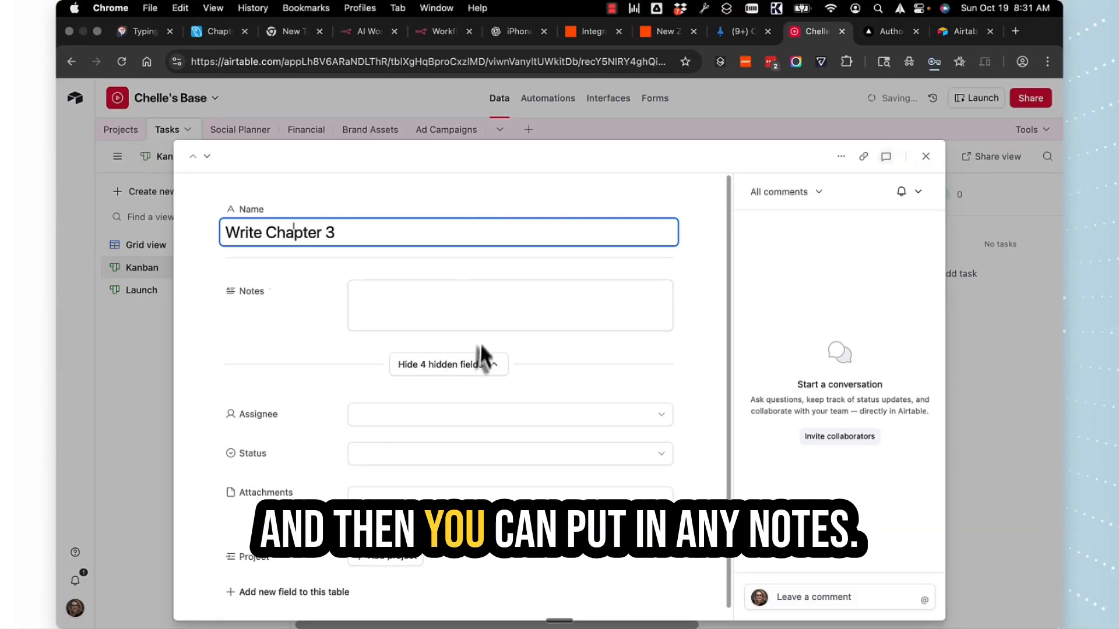
pyautogui.press('Tab')
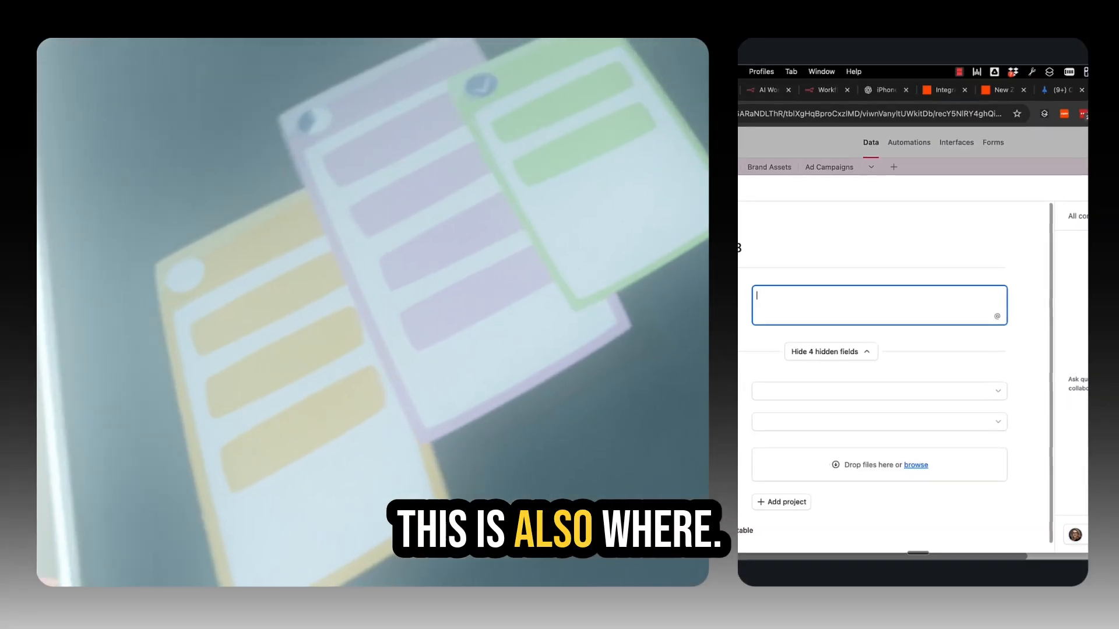
pyautogui.scroll(-1, 874, 379)
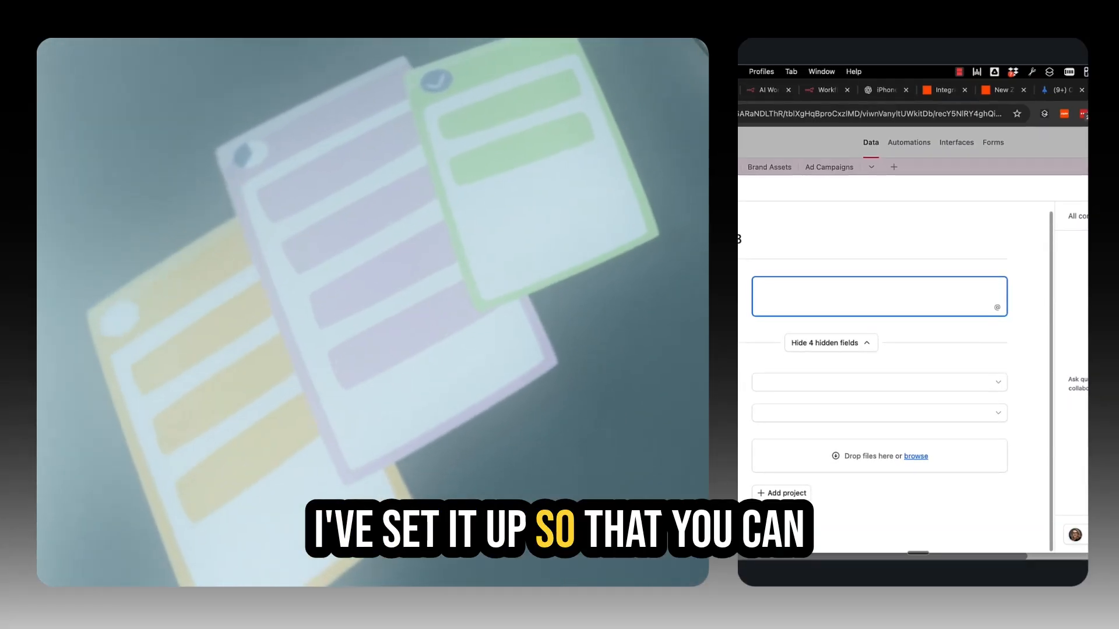
pyautogui.click(803, 384)
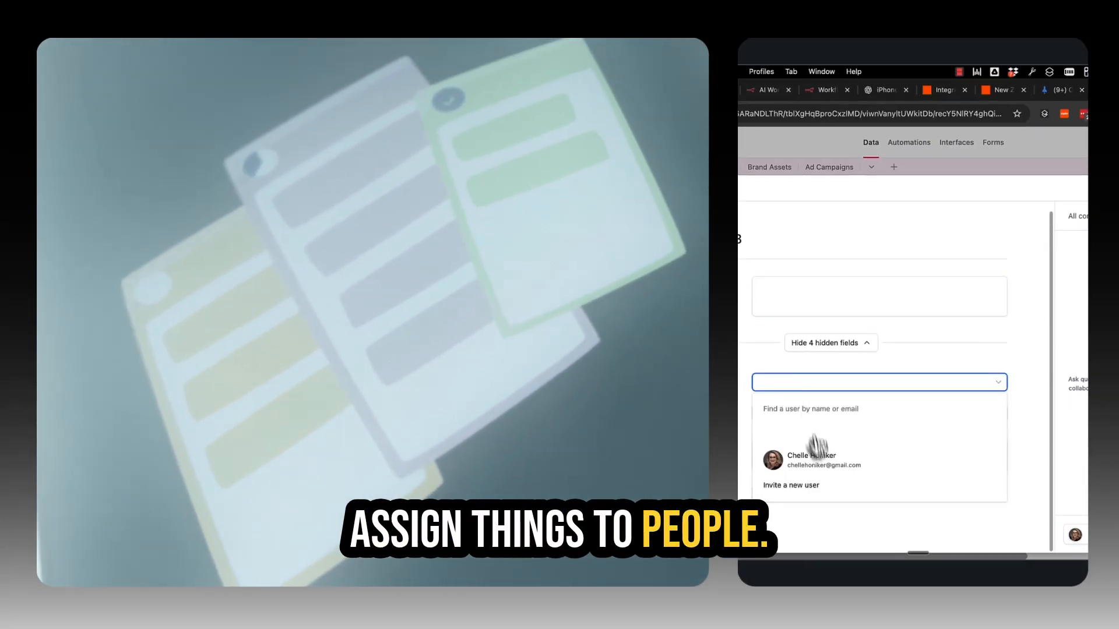
pyautogui.click(822, 469)
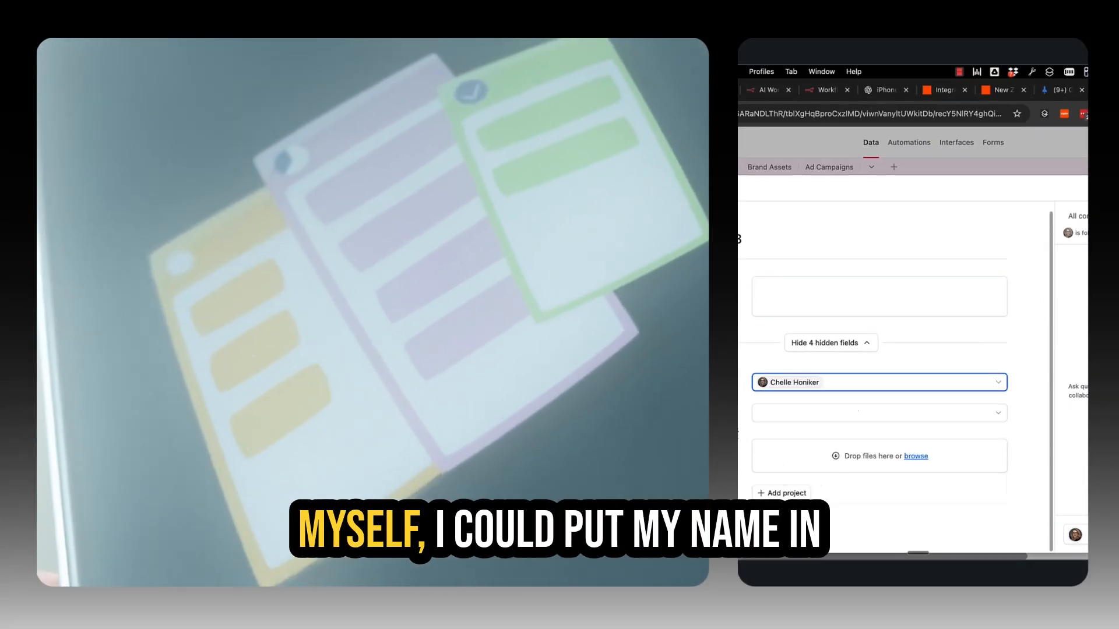
pyautogui.click(775, 418)
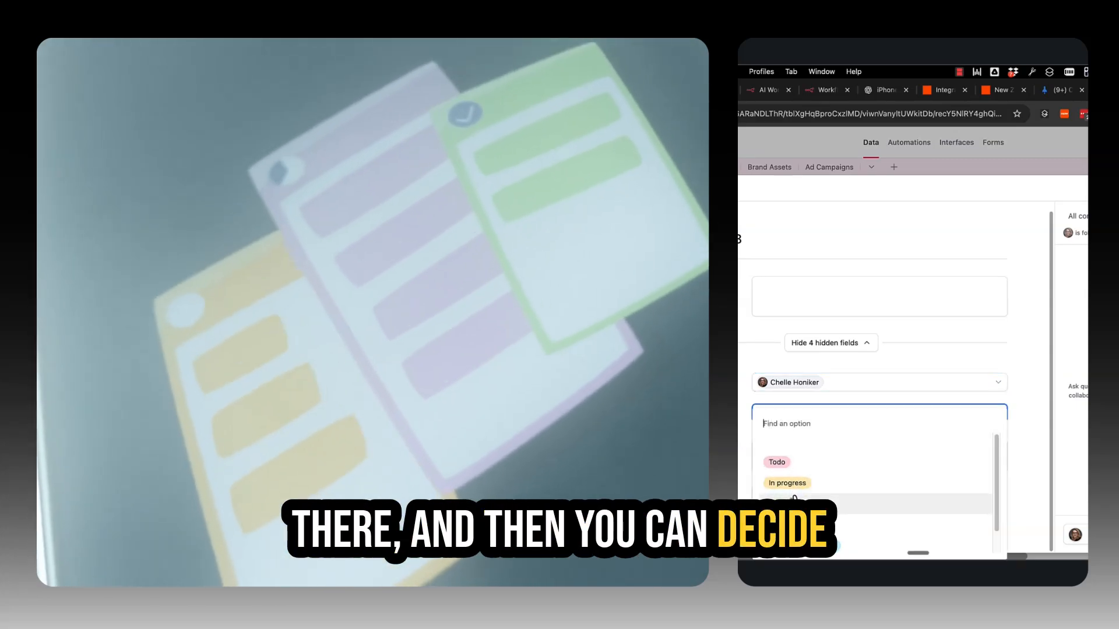
pyautogui.scroll(1, 786, 472)
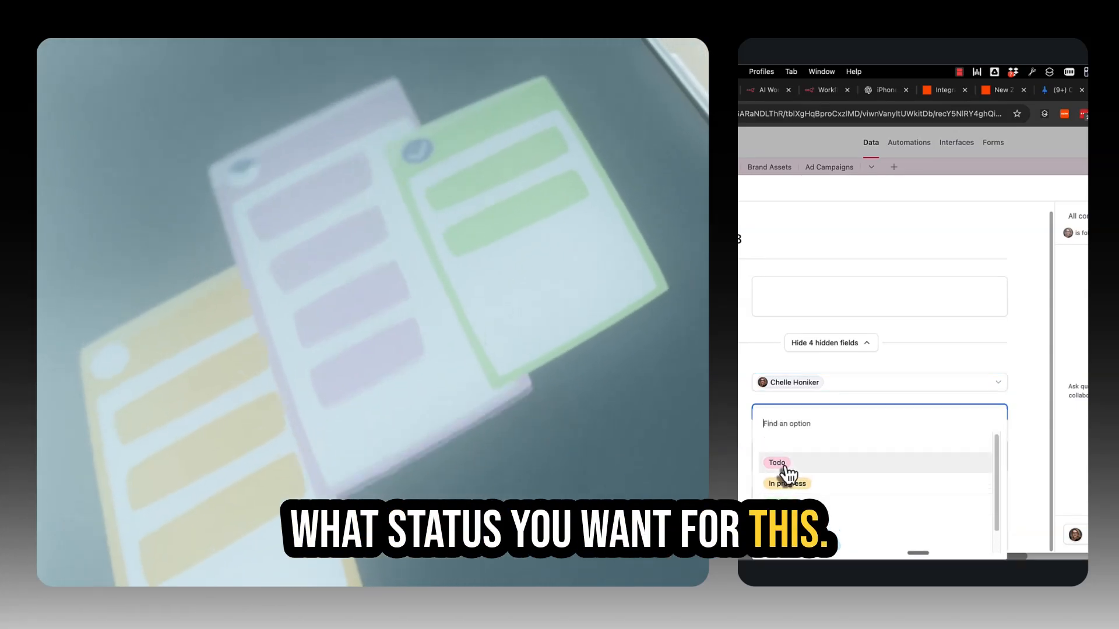